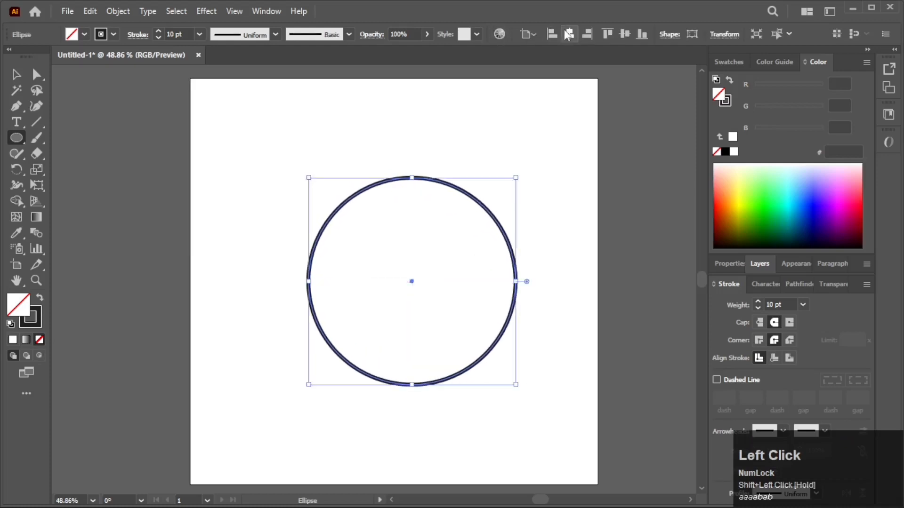
Step: Centre the circle horizontally on the artboard and set its stroke weight to 16 pt
click(568, 33)
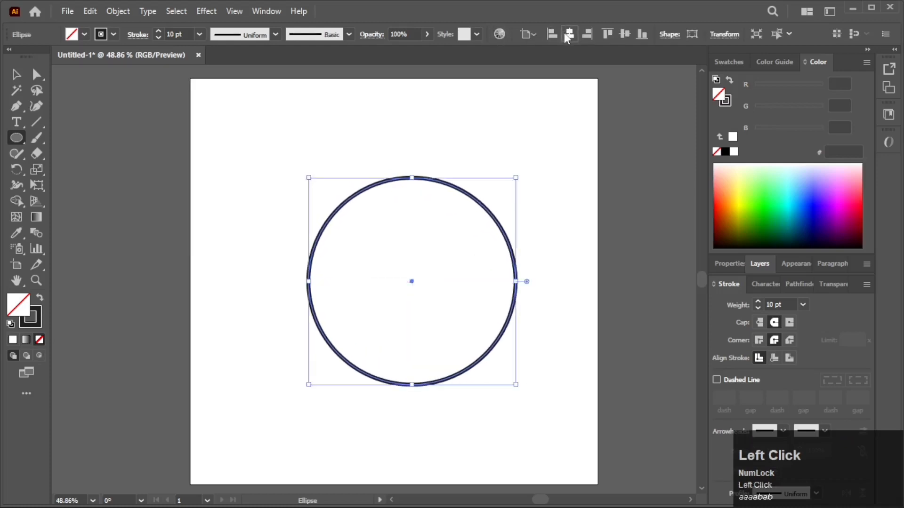
click(803, 305)
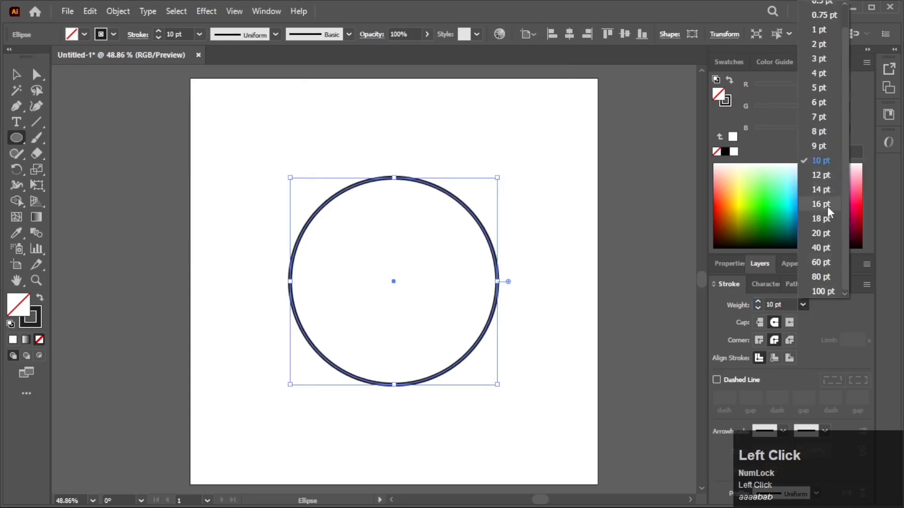
click(826, 206)
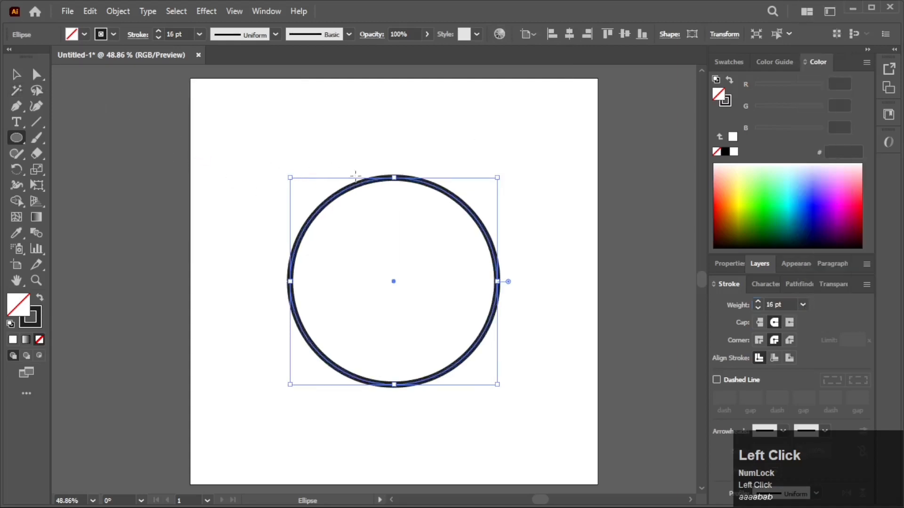
Step: Enlarge the circle proportionally, keeping it centred on the artboard, and deselect it
drag(497, 178, 518, 154)
click(571, 38)
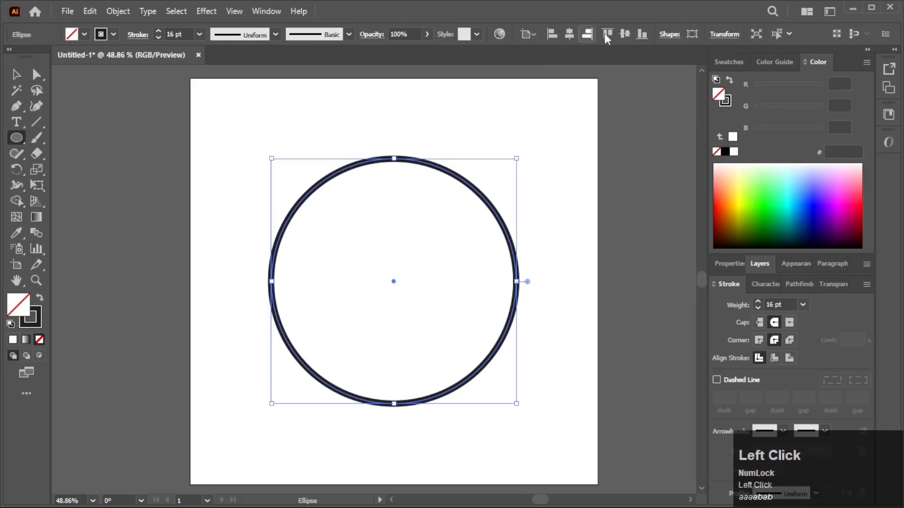
click(18, 75)
click(87, 122)
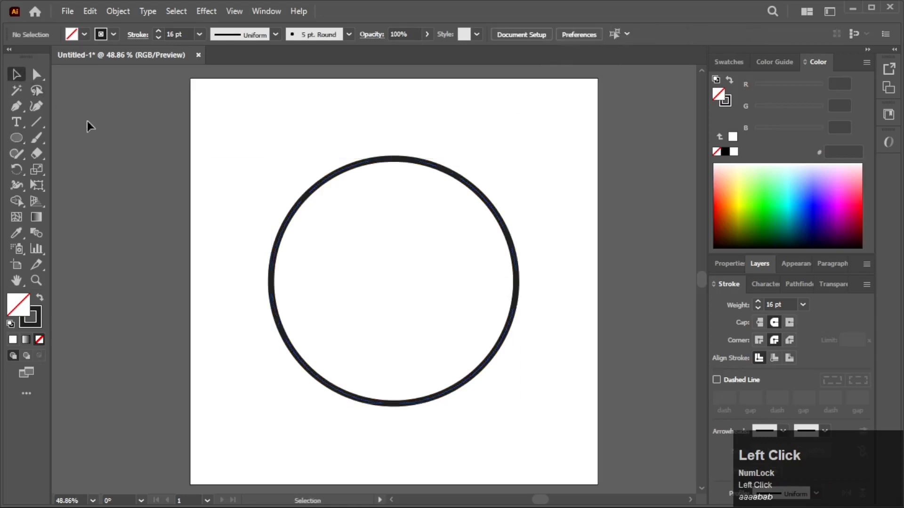
Step: Set the circle's stroke weight to 12 pt and deselect it
drag(224, 228, 217, 222)
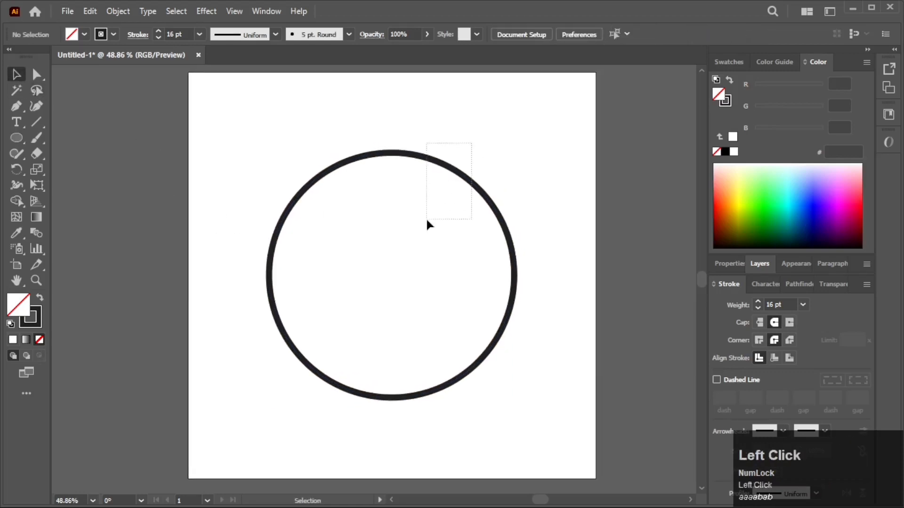
drag(427, 219, 426, 221)
click(802, 304)
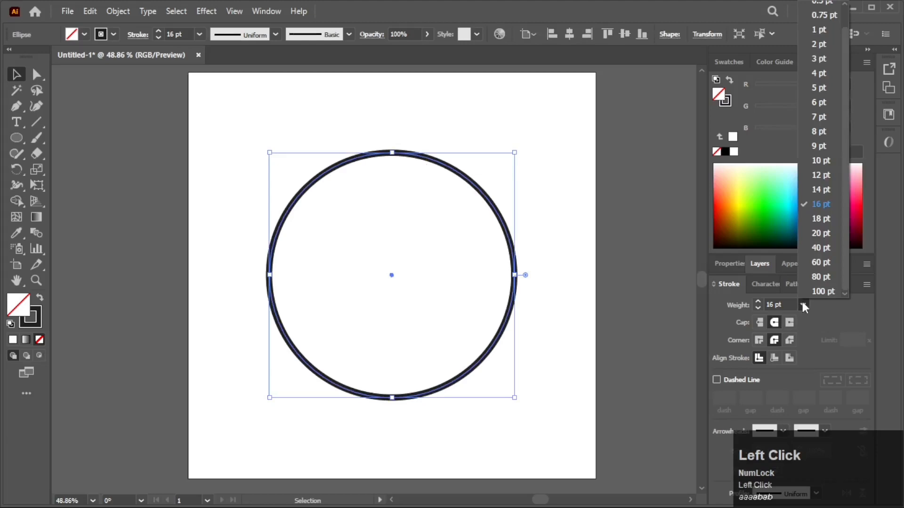
click(826, 173)
click(582, 213)
drag(557, 264, 571, 284)
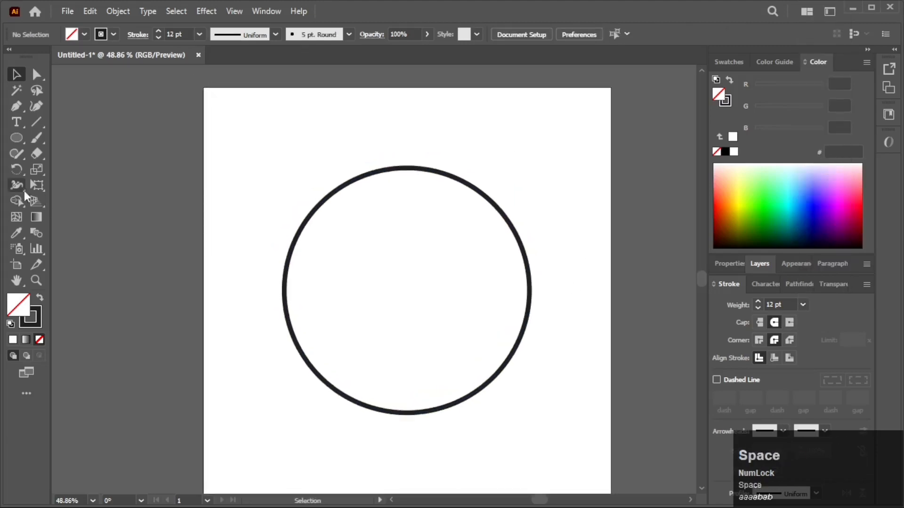
Step: Draw a closed band across the circle's middle with the Pen tool, extending past both sides, with a slightly sagging upper edge
click(16, 105)
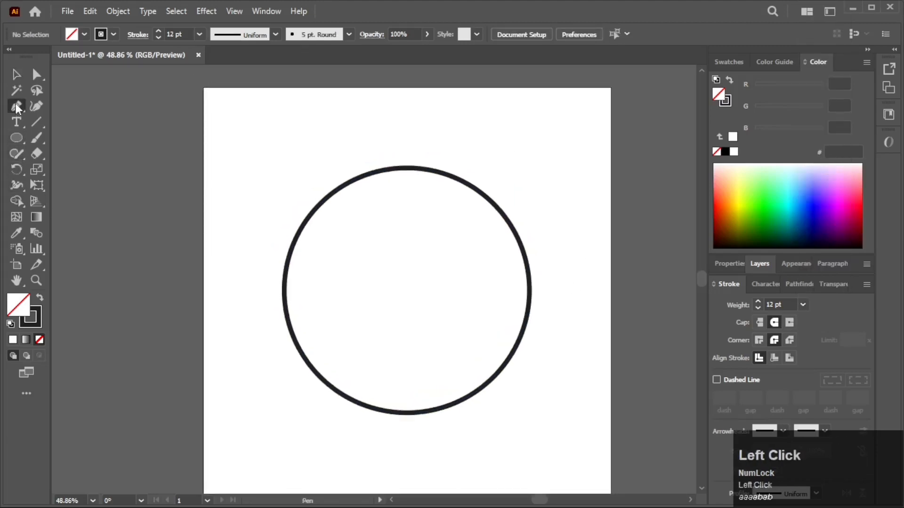
click(260, 241)
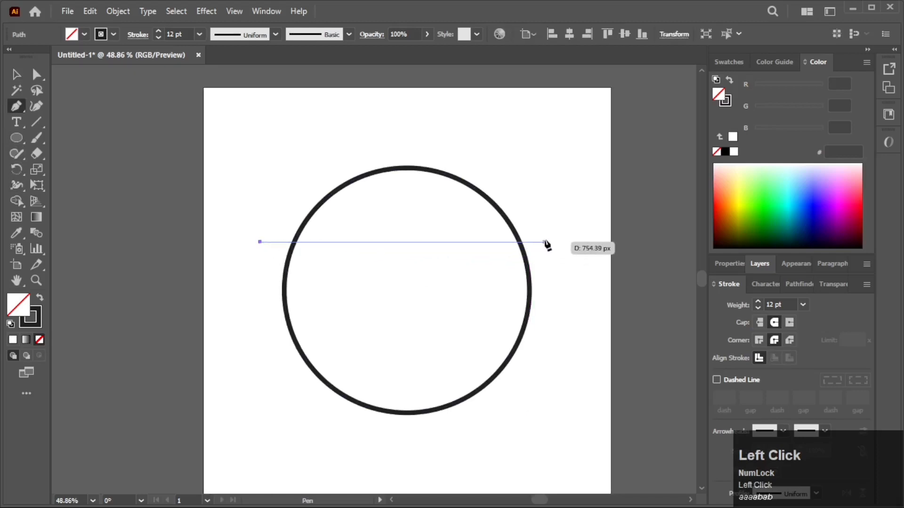
drag(550, 243, 554, 238)
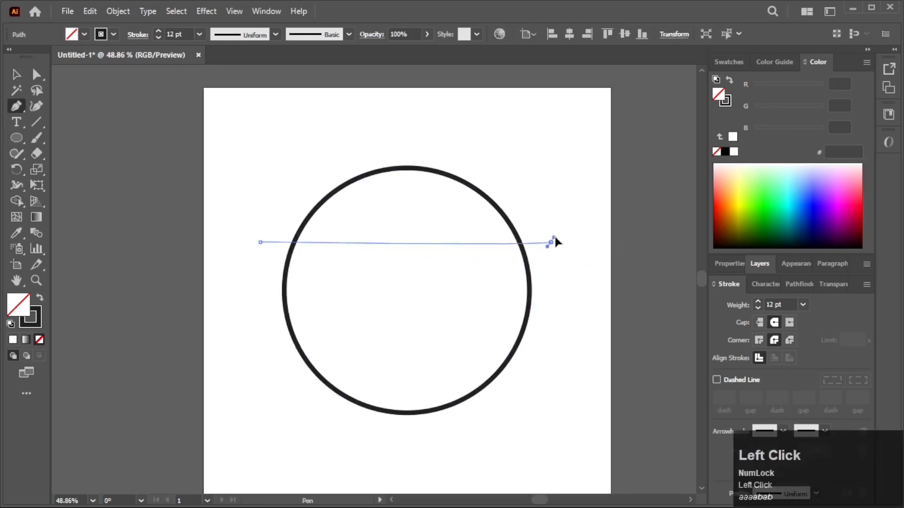
drag(636, 229, 646, 230)
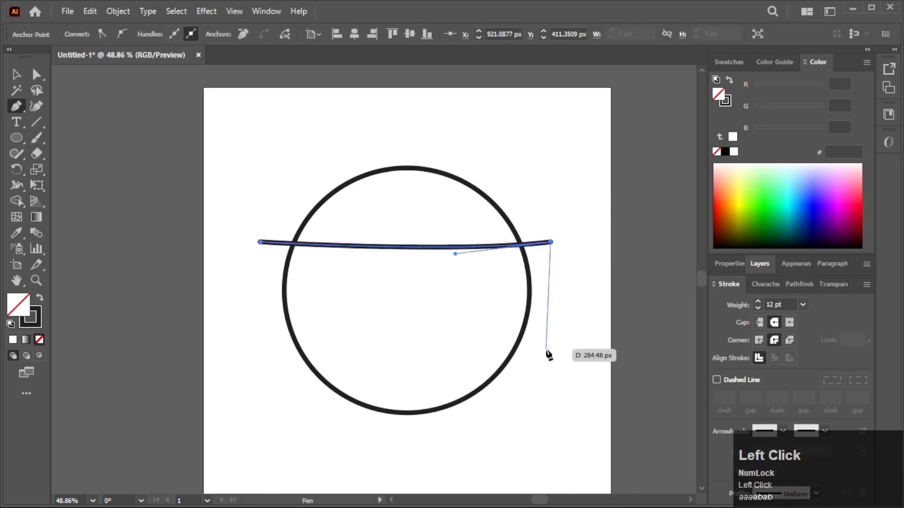
key(ctrl+z)
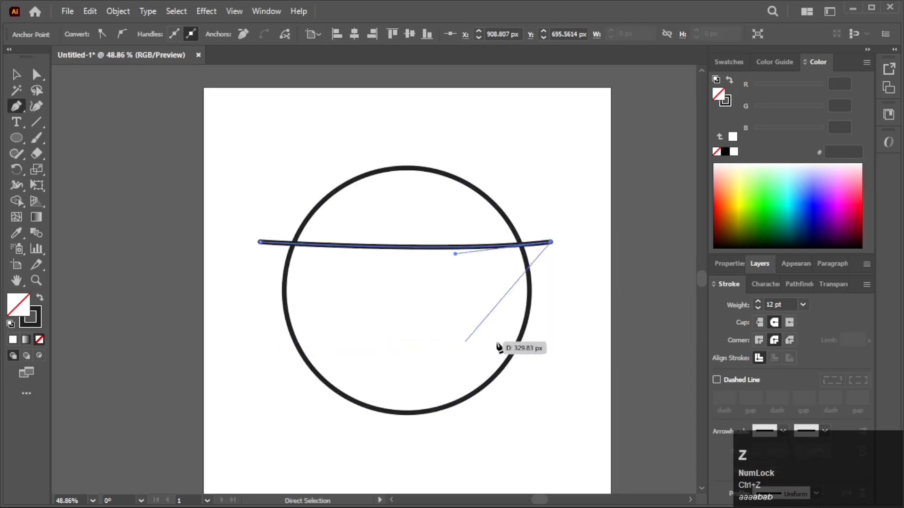
click(551, 327)
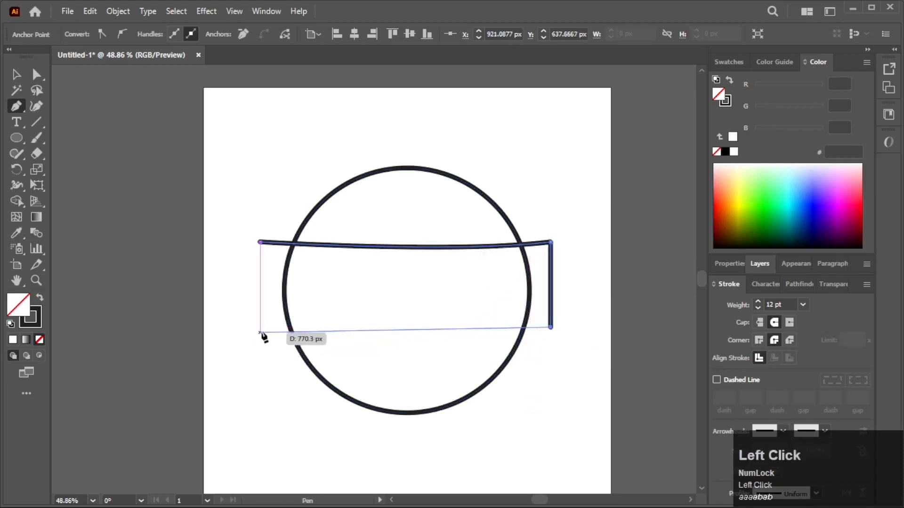
drag(261, 327, 237, 333)
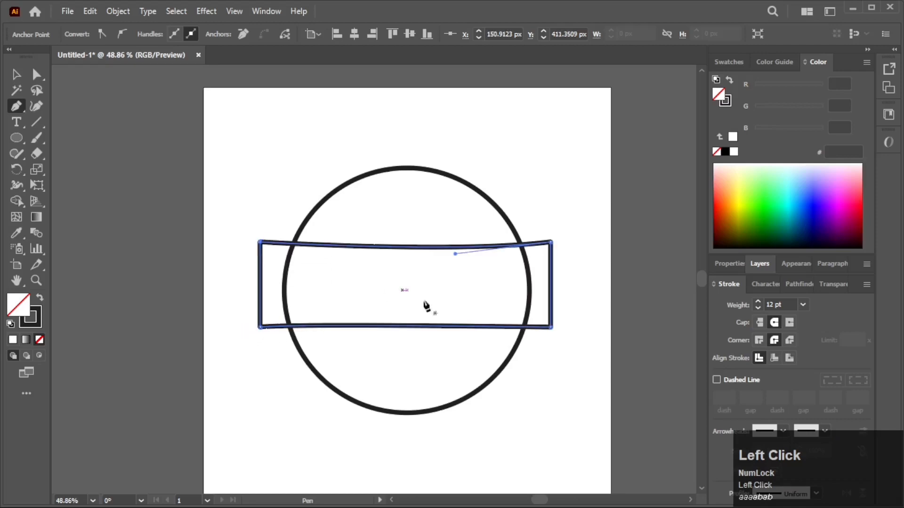
Step: Use Shape Builder on the circle and band to remove the overhanging ends and make the upper segment a separate shape
click(16, 74)
drag(276, 167, 361, 264)
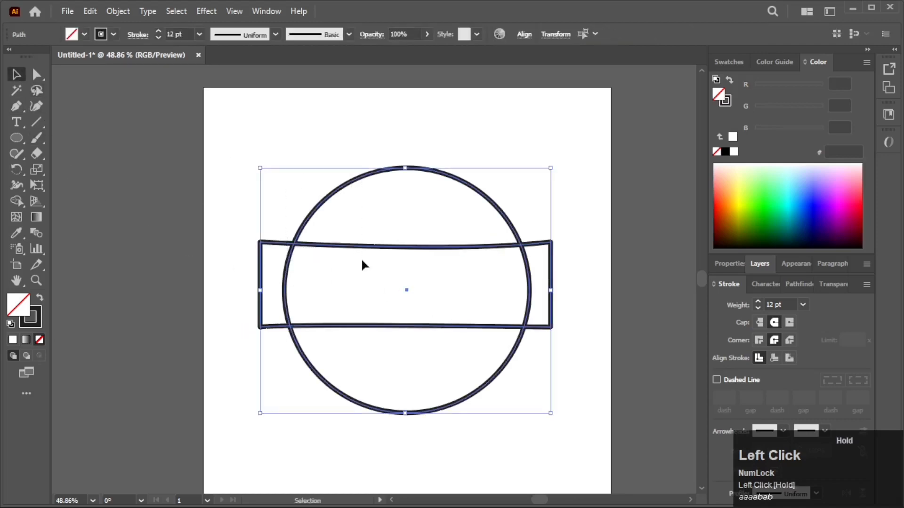
click(17, 201)
alt+click(275, 248)
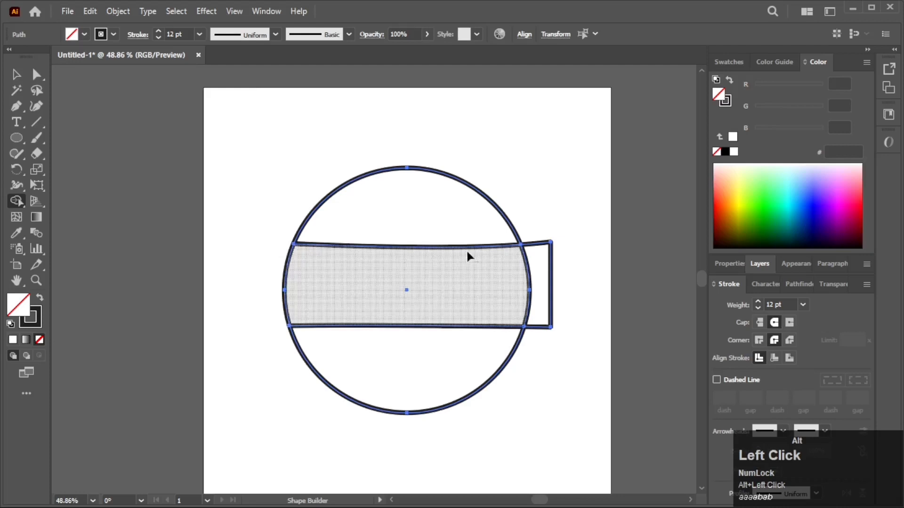
alt+click(533, 244)
click(432, 227)
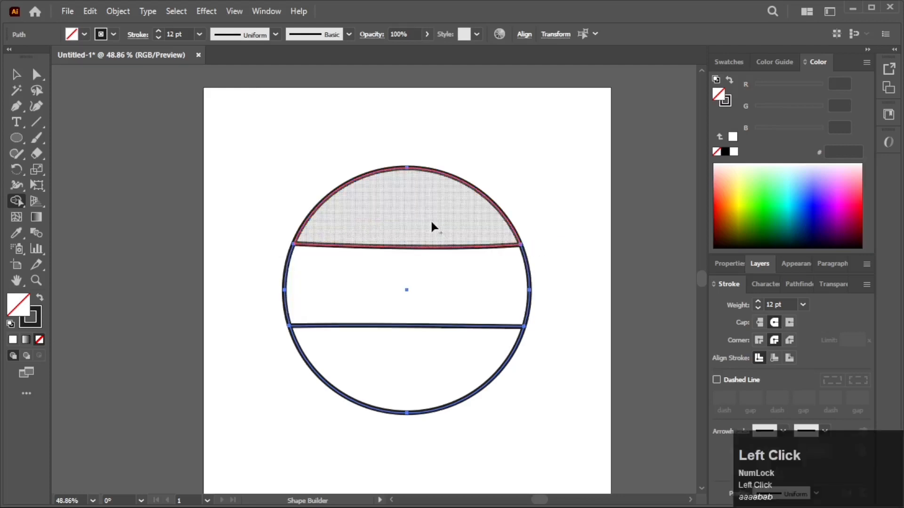
click(16, 74)
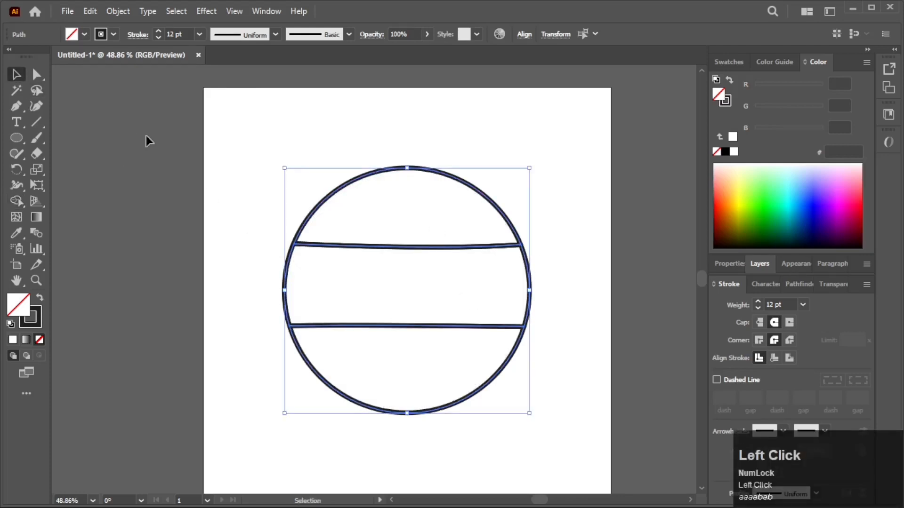
click(145, 136)
Step: Create a new layer and place it beneath Layer 1
key(space)
drag(280, 234, 283, 214)
key(space)
drag(393, 341, 391, 354)
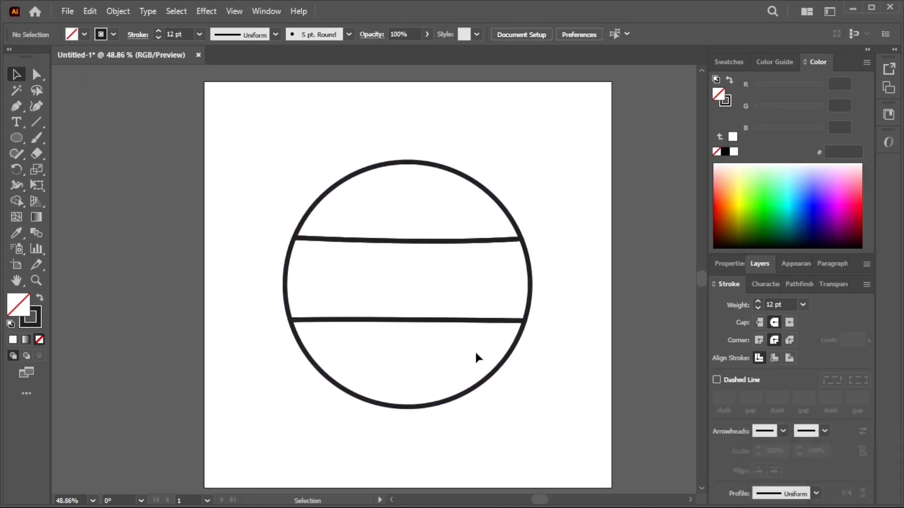
click(760, 264)
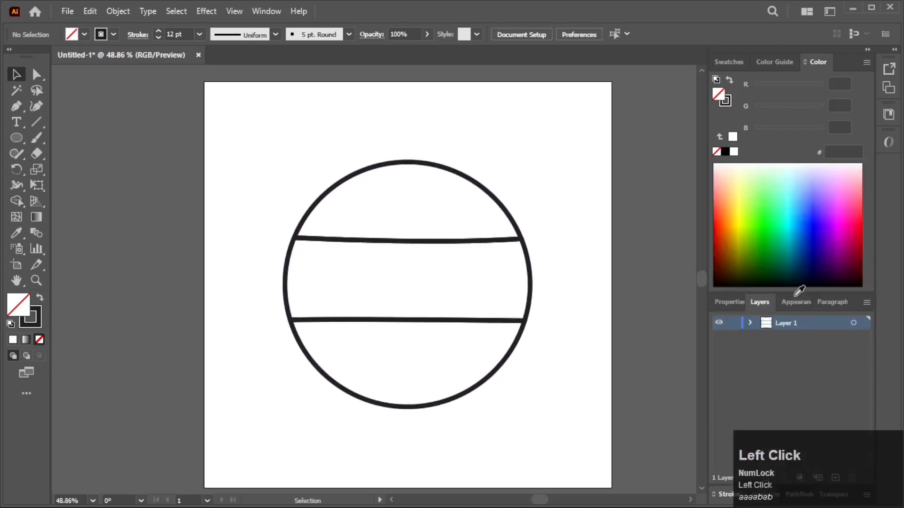
click(840, 475)
key(space)
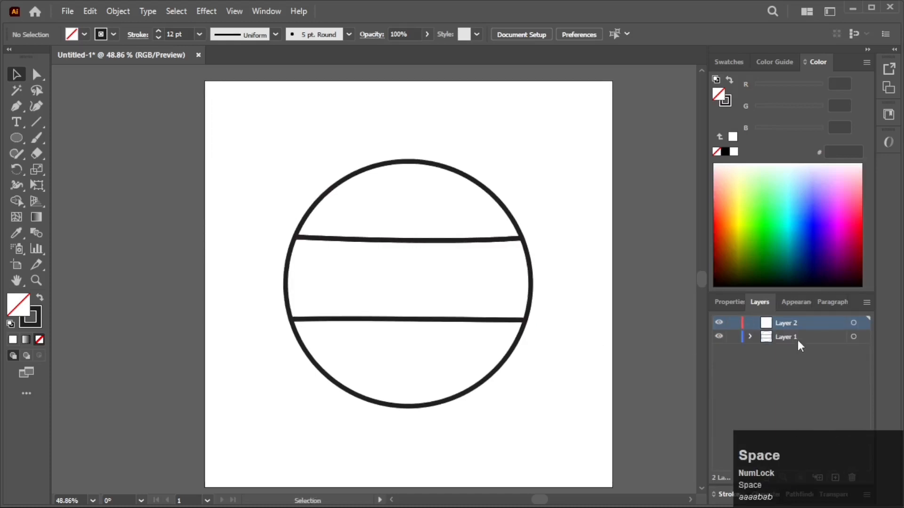
drag(819, 324, 820, 357)
Step: Copy all of Layer 1's artwork onto Layer 2, and hide and lock Layer 1
click(861, 324)
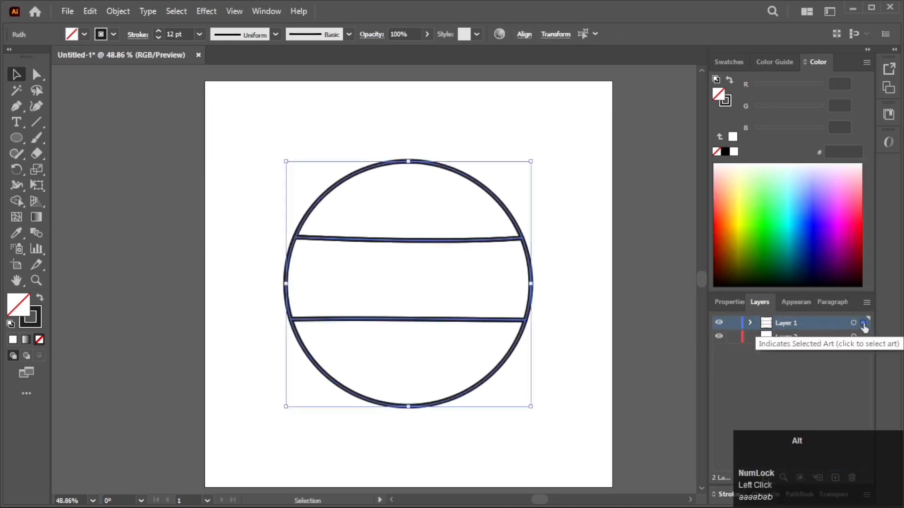
drag(863, 324, 813, 338)
click(611, 317)
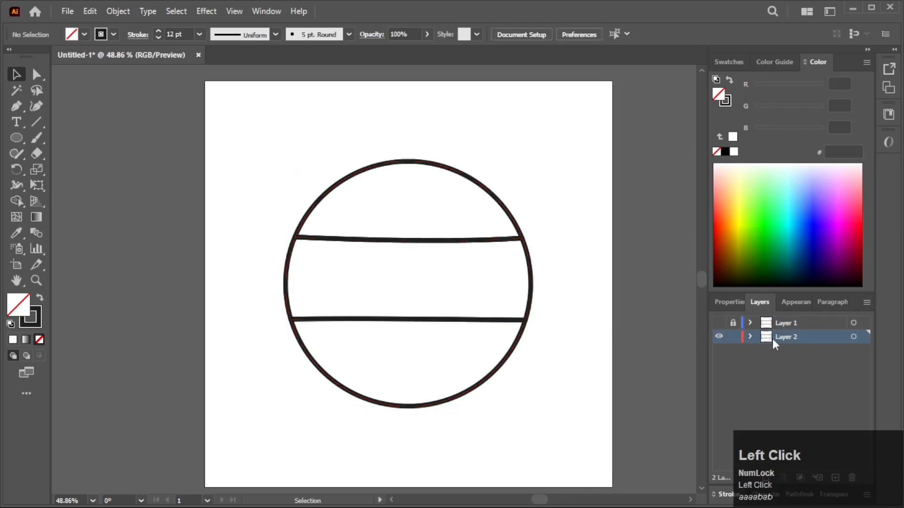
Step: Fill the circle's upper and lower segments with light grey E0DEDE
drag(482, 197, 479, 200)
shift+click(483, 379)
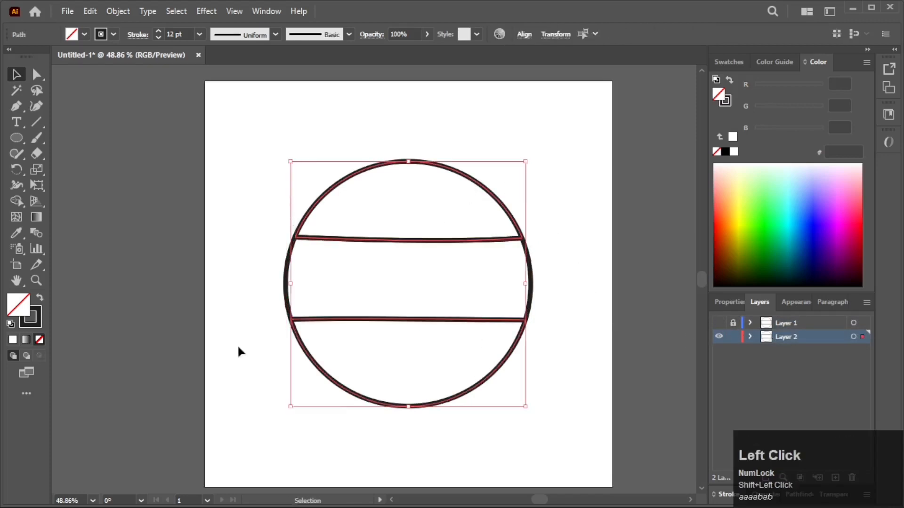
double_click(19, 305)
click(806, 267)
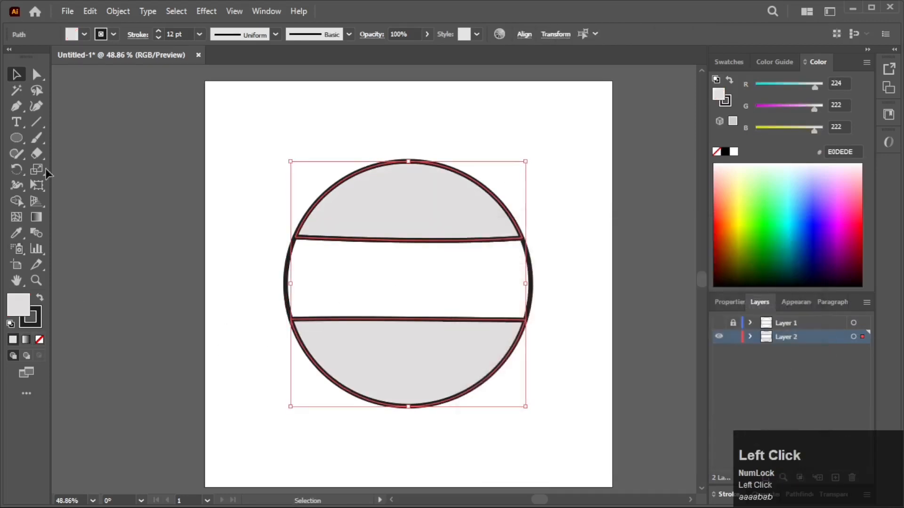
click(110, 141)
Step: Fill the middle band of the circle with red FF2329
drag(226, 242, 223, 238)
drag(327, 309, 315, 305)
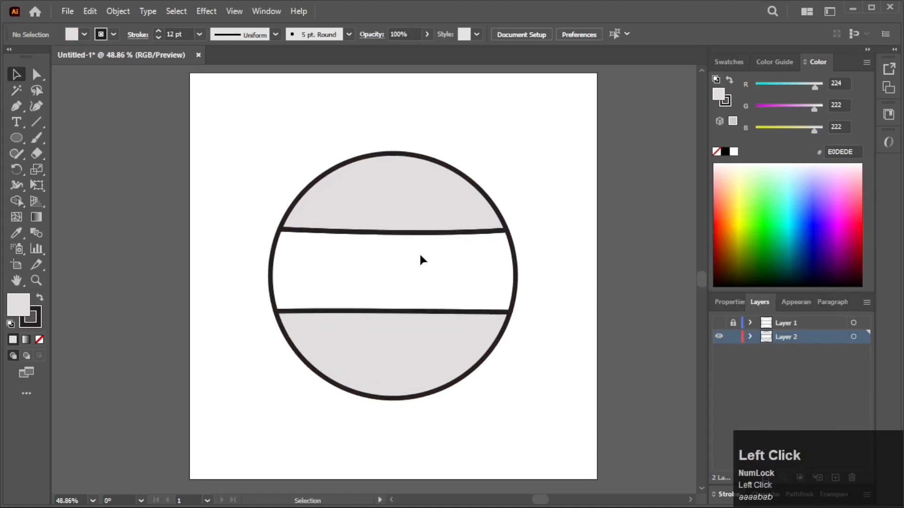
click(427, 233)
click(748, 234)
drag(750, 230, 866, 209)
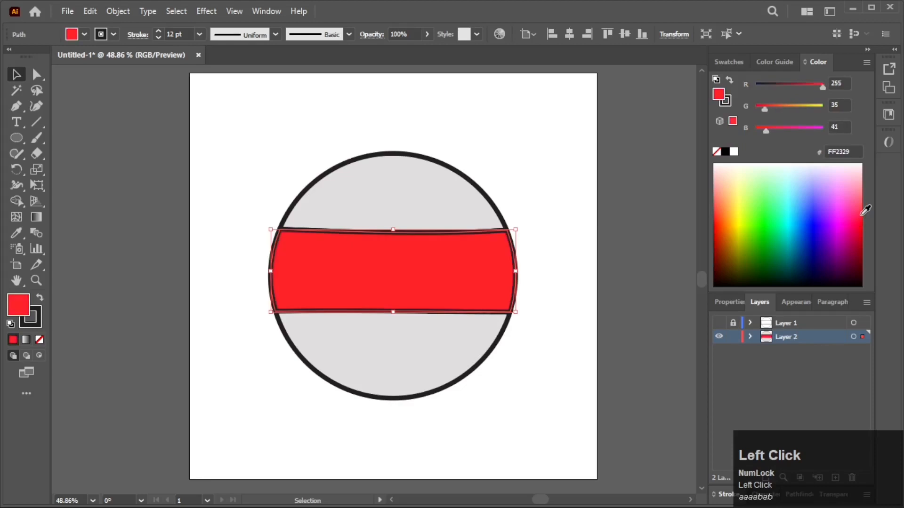
click(241, 222)
Step: Draw a small unfilled circle in the red band and centre it on the artboard
mouse_move(485, 300)
mouse_down()
mouse_move(485, 290)
mouse_move(495, 295)
mouse_up()
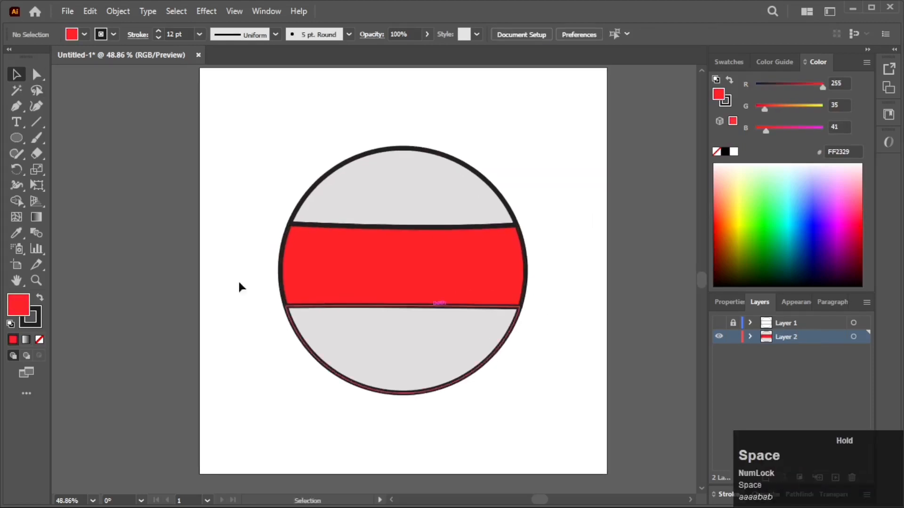
click(39, 340)
click(16, 138)
scroll(406, 270, up, 1)
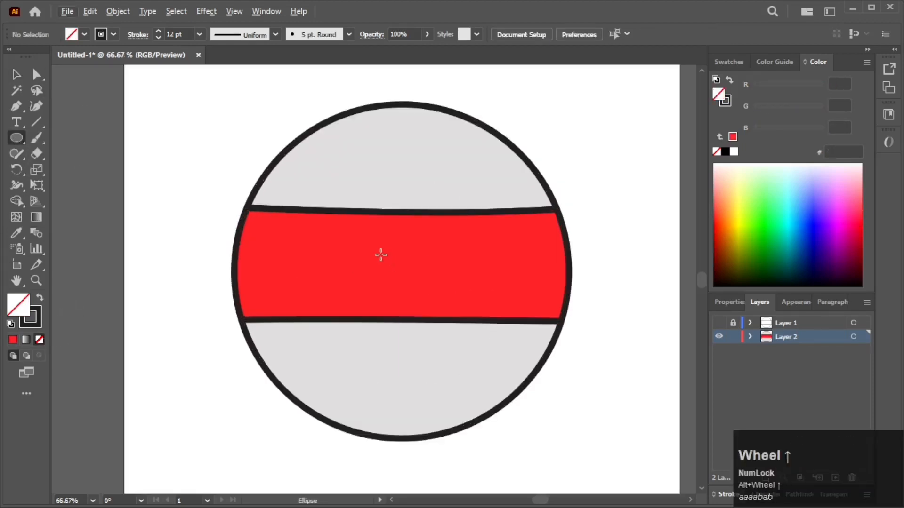
mouse_move(372, 235)
mouse_down()
mouse_move(446, 273)
mouse_move(402, 266)
mouse_up()
click(571, 38)
click(624, 35)
click(96, 145)
Step: Set the small inner circle's stroke weight to 6 pt
click(438, 268)
click(763, 375)
click(733, 496)
click(803, 305)
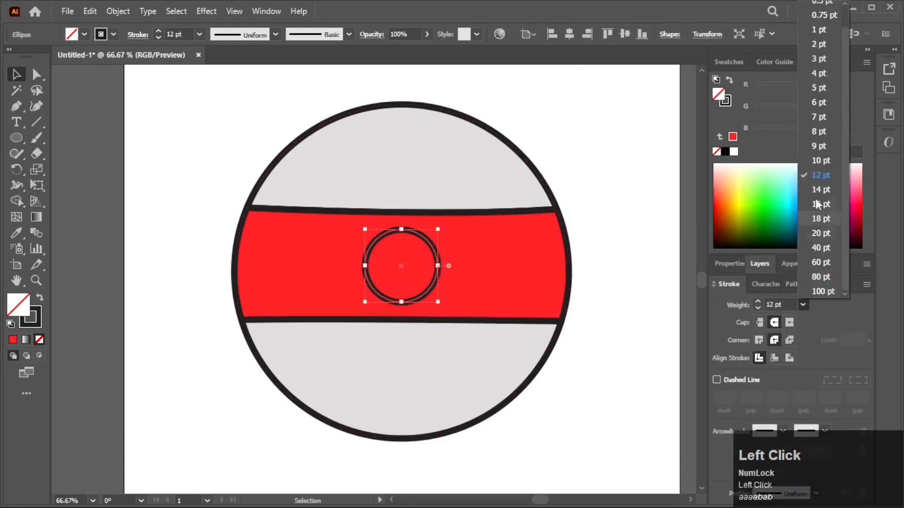
click(818, 117)
click(651, 196)
click(452, 288)
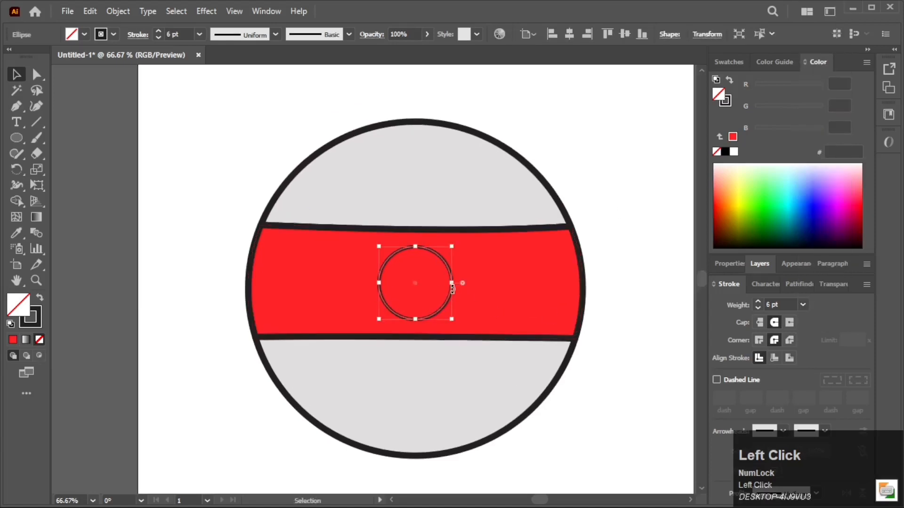
click(533, 292)
Step: Try reducing the red band's stroke weight to 8 pt and undo the change
key(ctrl+1)
click(472, 210)
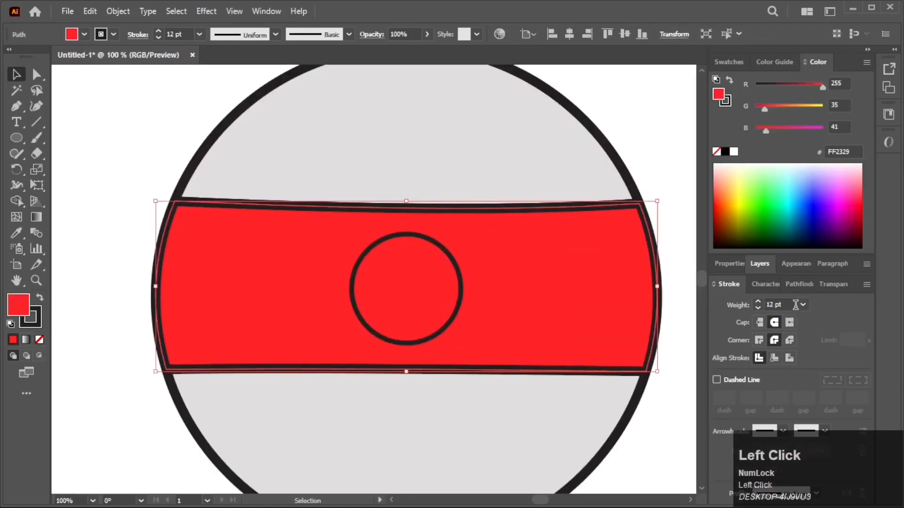
click(802, 305)
click(825, 163)
click(803, 306)
click(818, 136)
click(649, 172)
scroll(642, 165, down, 1)
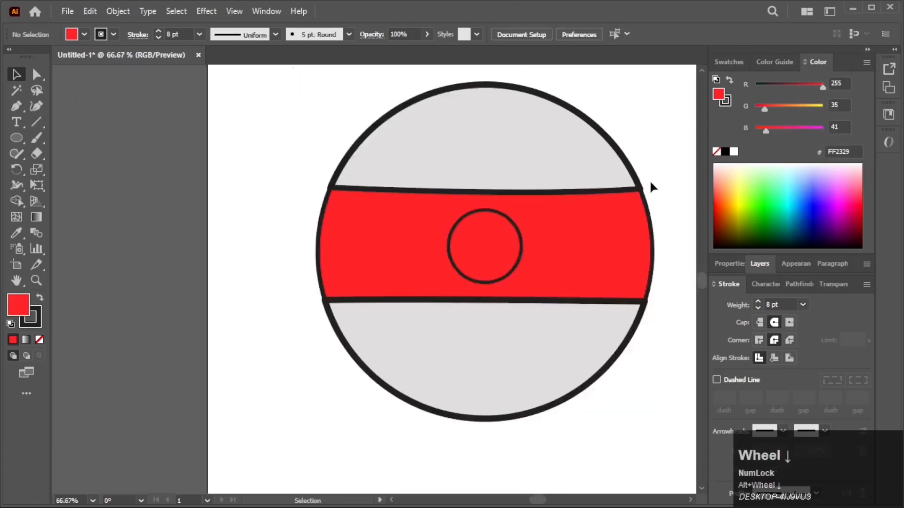
key(ctrl+z)
key(ctrl+z)
Step: Fill the small circle in the centre of the red band with white FFFFFF
mouse_move(289, 273)
mouse_down()
mouse_move(264, 295)
mouse_move(254, 322)
mouse_up()
click(263, 301)
click(482, 259)
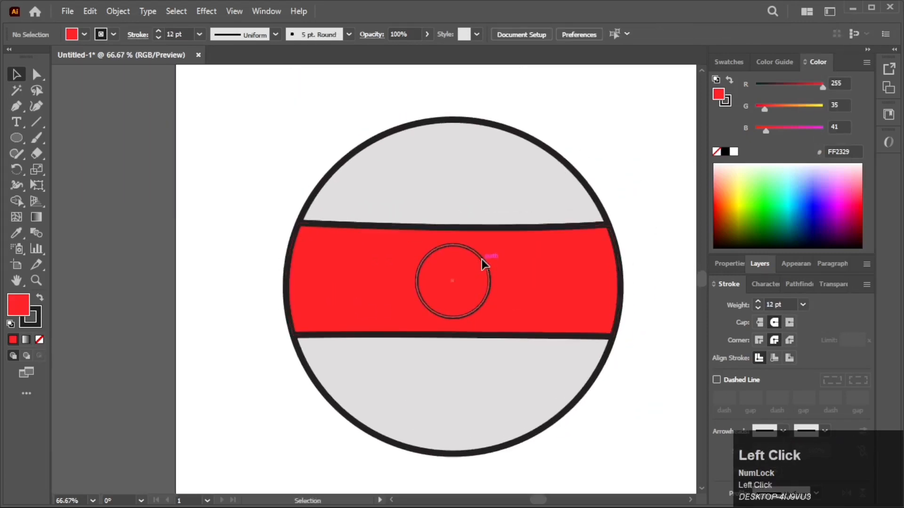
double_click(20, 306)
drag(484, 283, 465, 260)
click(803, 271)
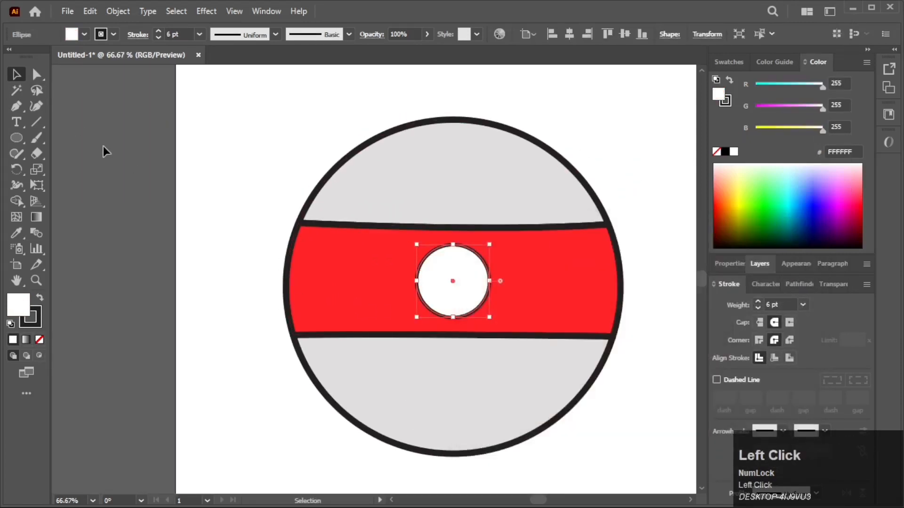
click(105, 150)
drag(199, 236, 194, 226)
scroll(226, 241, down, 1)
mouse_move(257, 342)
mouse_down()
mouse_move(242, 353)
mouse_move(252, 347)
mouse_up()
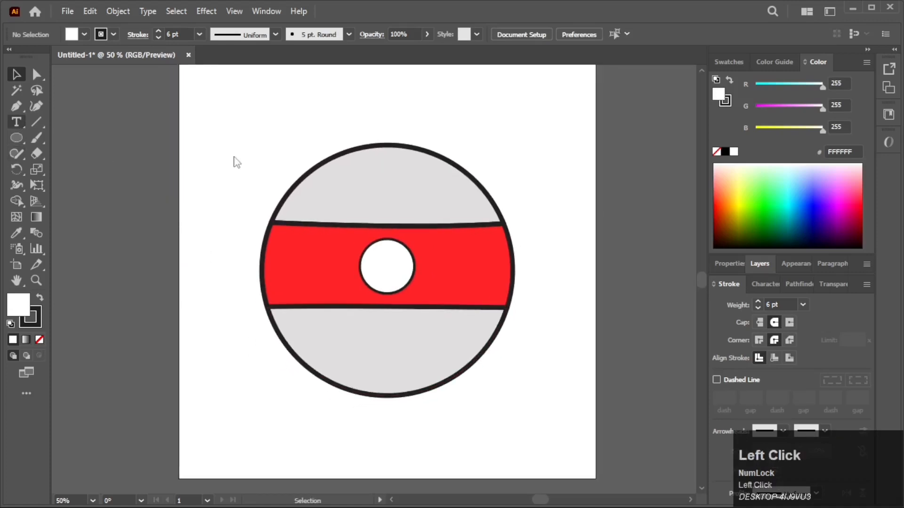
Step: Set a black fill with no stroke and add the text 11 on the empty artboard beside the large circle
key(t)
click(39, 298)
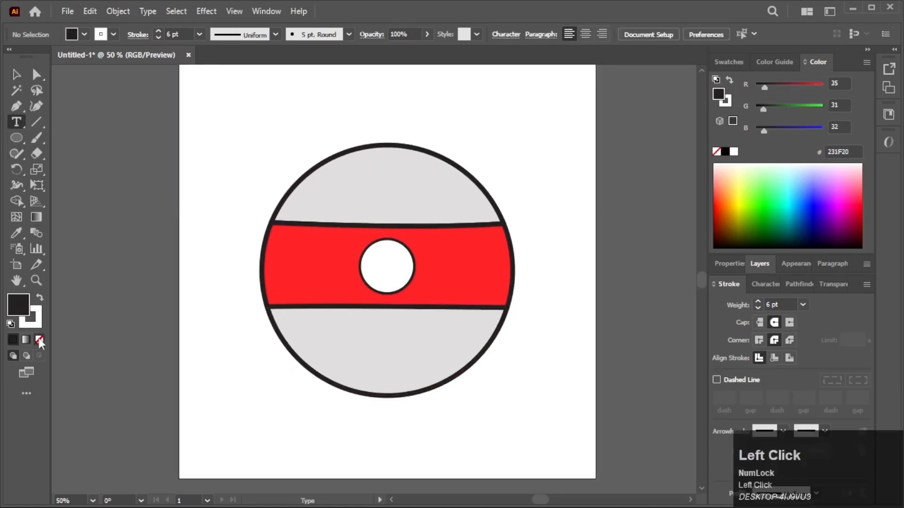
click(39, 340)
double_click(36, 322)
drag(476, 397, 473, 411)
click(779, 267)
click(39, 298)
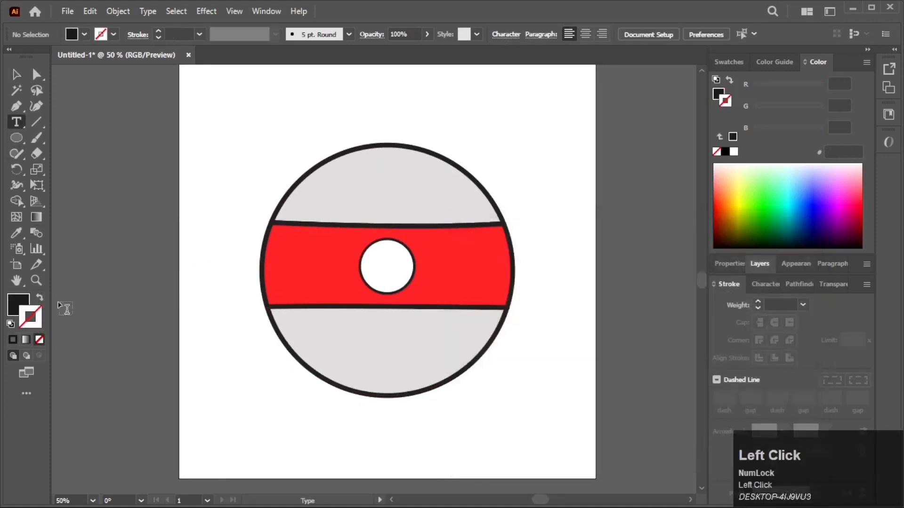
click(238, 379)
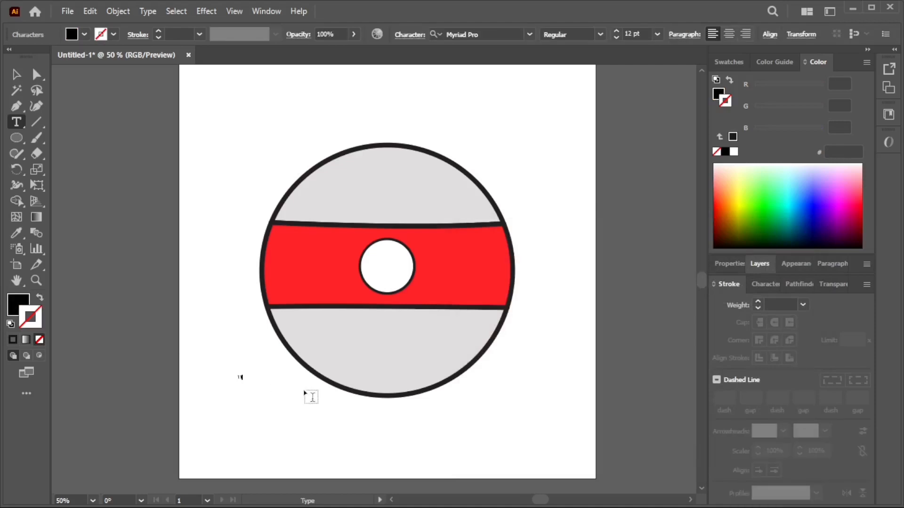
Step: Set the 11 text to 72 pt in the Bahnschrift font
click(14, 77)
click(657, 34)
click(673, 269)
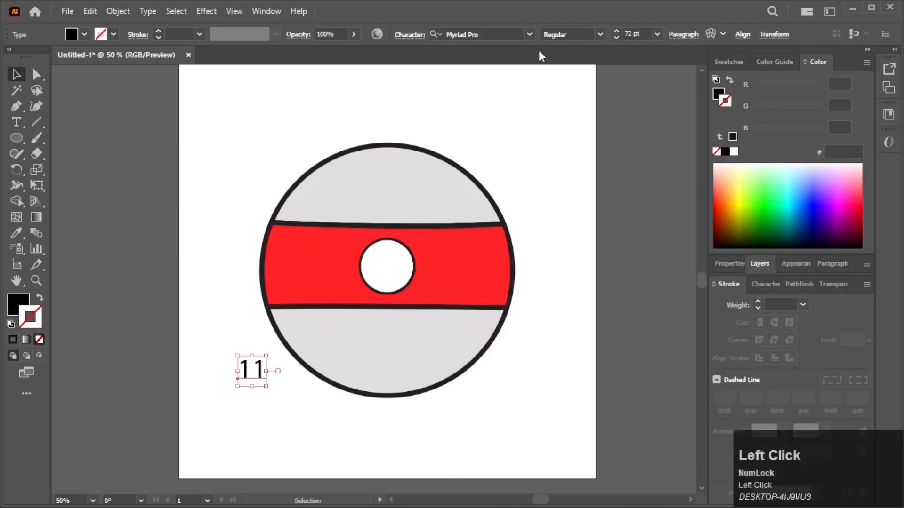
click(529, 35)
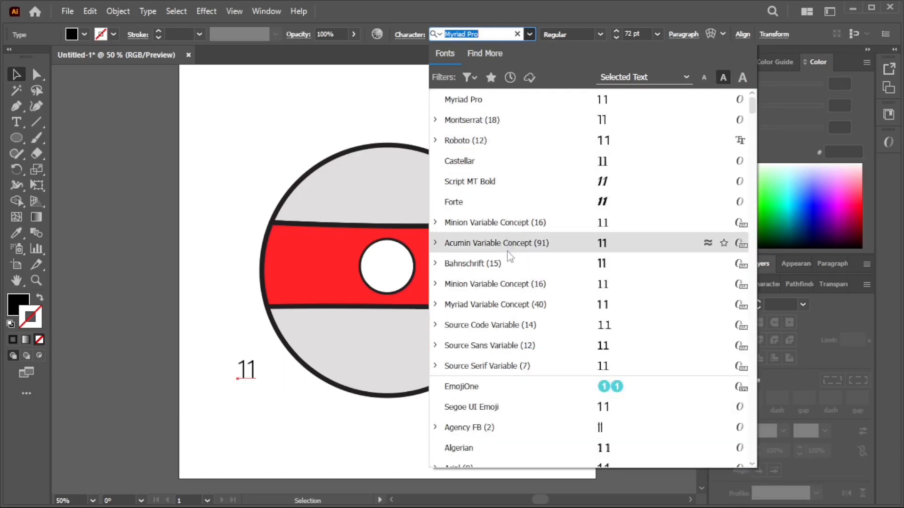
click(500, 285)
Step: Move the 11 text into the white circle and align it to the circle's centre
scroll(255, 370, up, 2)
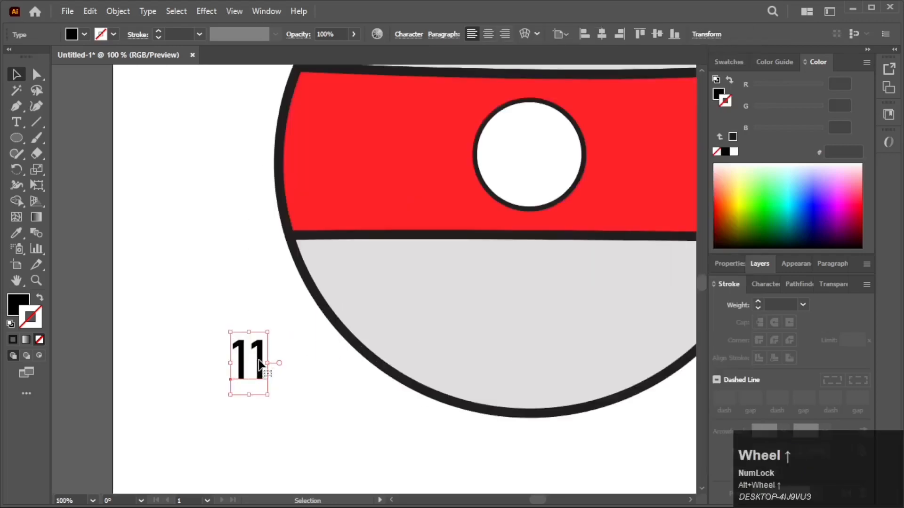
drag(259, 362, 540, 156)
drag(559, 184, 455, 259)
shift+click(479, 233)
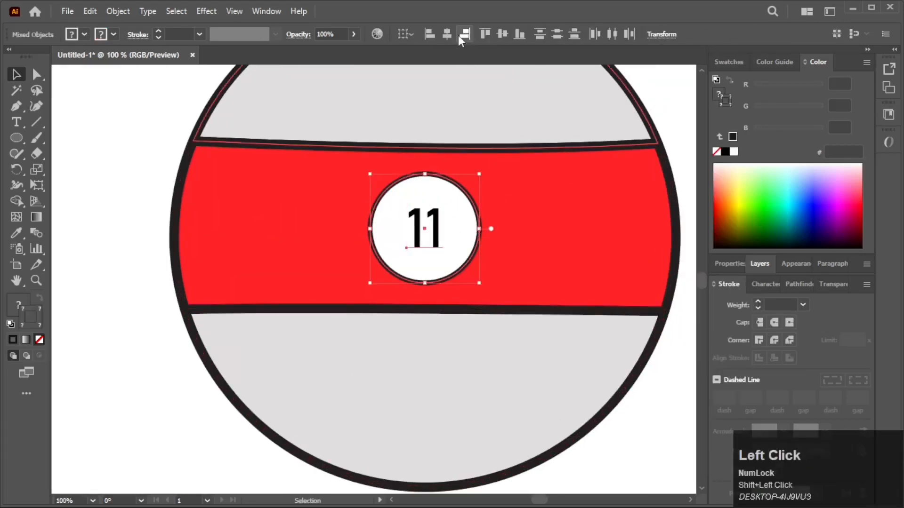
click(502, 34)
click(453, 357)
click(434, 225)
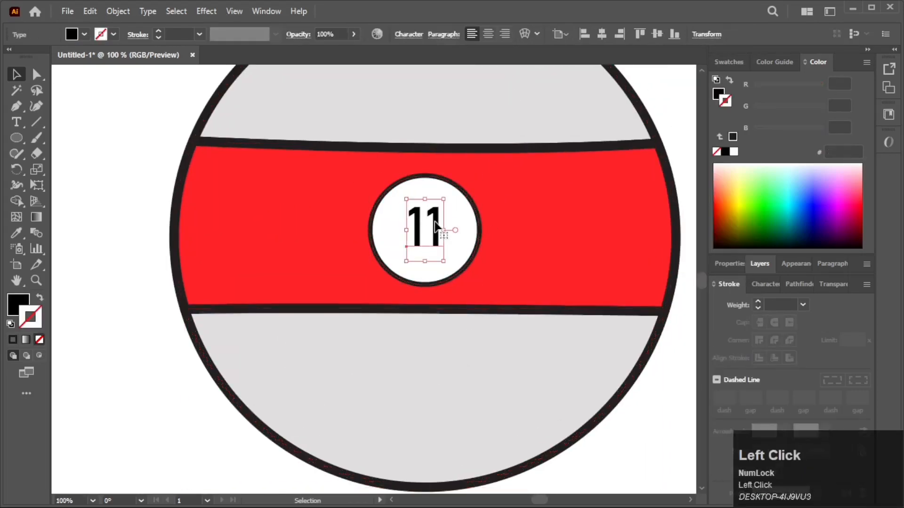
scroll(434, 224, down, 2)
click(282, 239)
drag(450, 244, 459, 274)
scroll(459, 274, up, 3)
drag(416, 254, 414, 254)
scroll(414, 255, down, 3)
scroll(414, 254, down, 1)
click(304, 302)
mouse_move(304, 301)
mouse_down()
mouse_move(292, 307)
mouse_move(308, 313)
mouse_up()
scroll(434, 347, up, 1)
drag(433, 348, 437, 370)
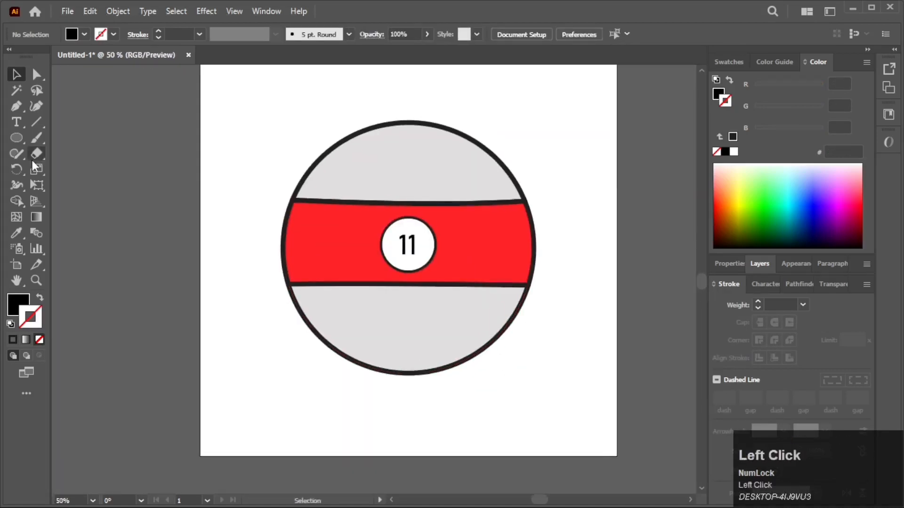
Step: Draw a closed, black-filled curved shape covering the large circle's right side and extending past its edge with the Pen tool
click(16, 106)
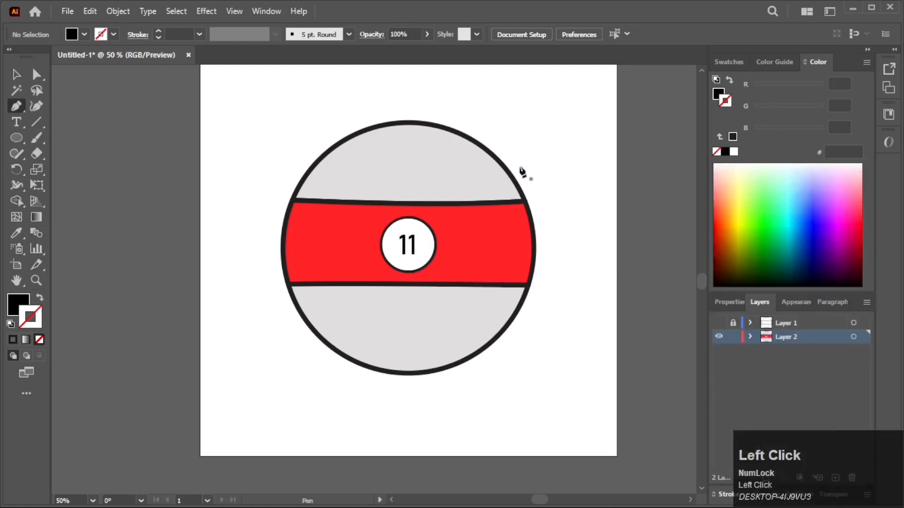
click(449, 129)
drag(393, 373, 221, 443)
click(393, 373)
drag(568, 251, 583, 95)
drag(451, 127, 451, 126)
key(v)
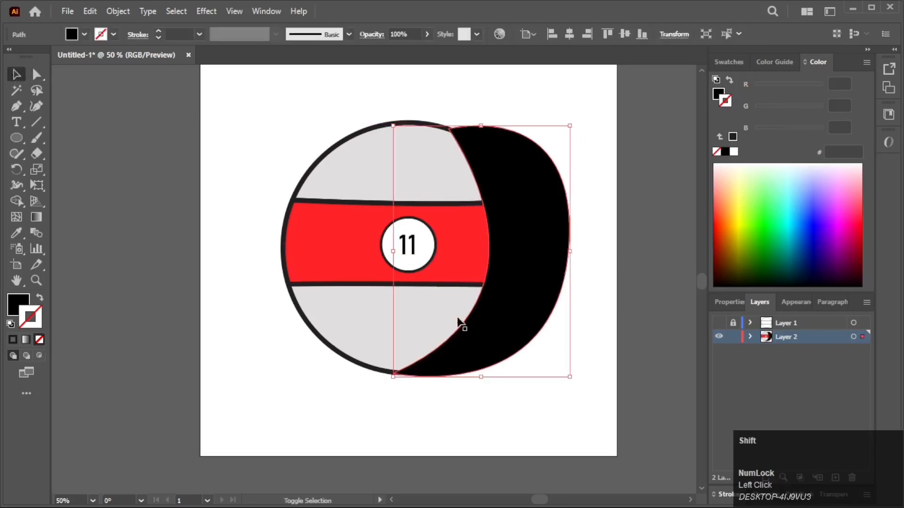
Step: Trim the black shape to the large circle's edge with Shape Builder, leaving a single crescent on the right side
shift+click(313, 197)
key(shift+m)
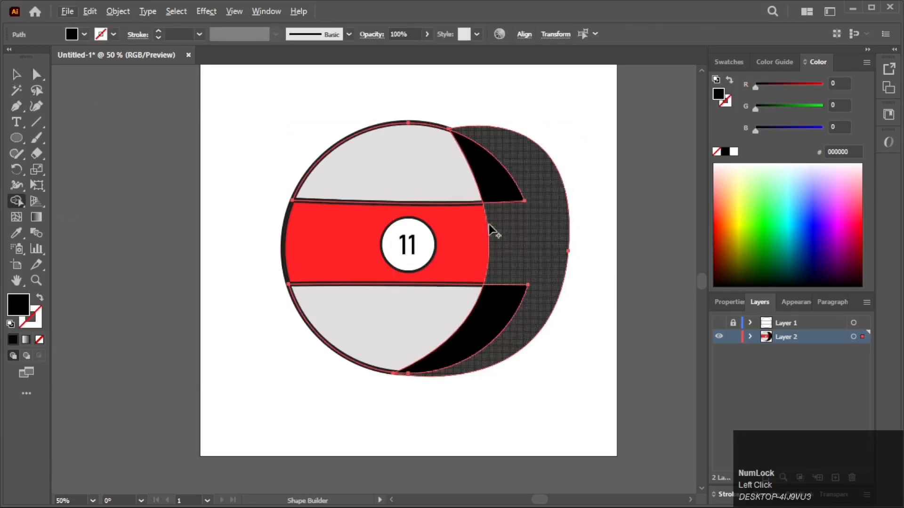
ctrl+shift+click(465, 244)
alt+click(558, 242)
click(16, 74)
click(97, 116)
Step: Set the black crescent's opacity to 23% to make it a shadow
click(509, 226)
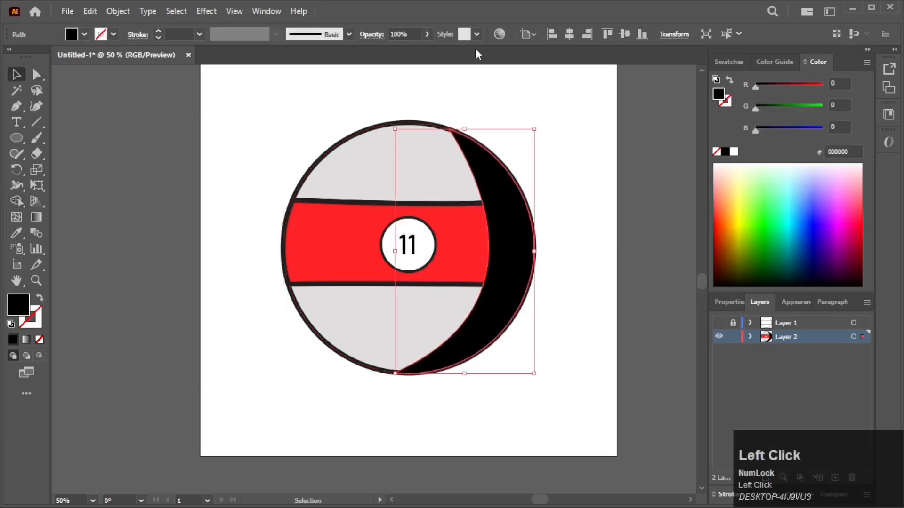
key(Down)
key(Down)
key(Down)
key(Down)
key(Down)
key(Down)
key(Down)
key(Down)
key(Down)
key(Down)
key(Down)
key(Down)
key(Down)
key(Down)
key(Down)
key(Down)
key(Down)
key(Down)
key(Down)
key(Down)
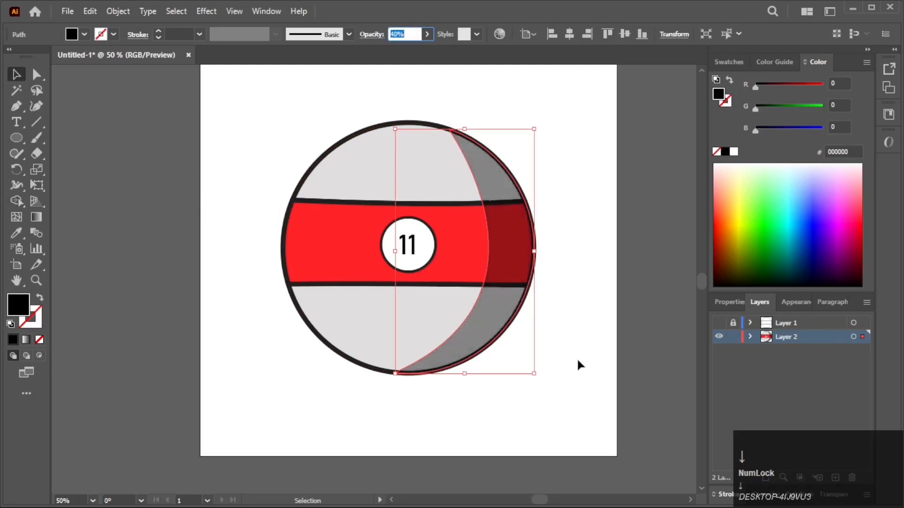
key(Down)
click(565, 357)
click(488, 174)
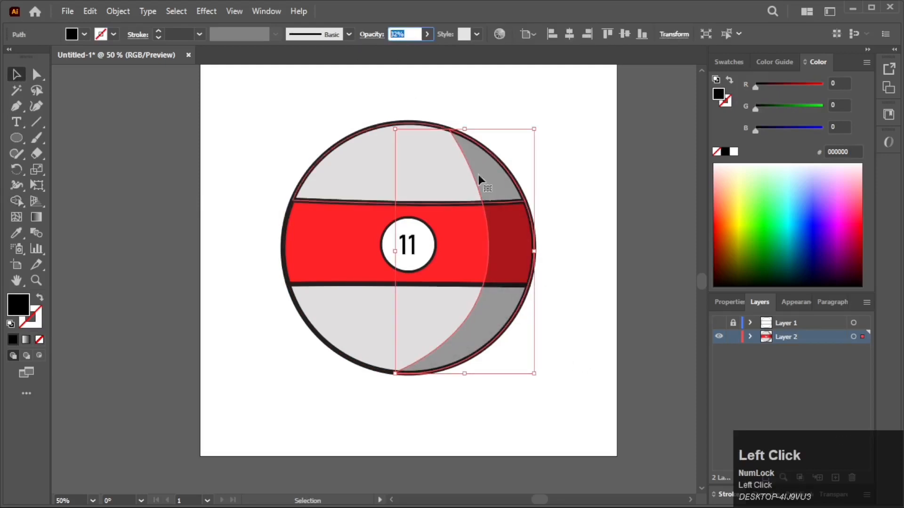
key(Down)
key(Down)
key(Down)
key(Down)
key(Down)
key(Down)
key(Down)
key(Down)
key(Down)
click(590, 338)
Step: Draw a closed curved shape over and beyond the large circle's left edge with the Pen tool and fill it with white FFFFFF
key(space)
drag(537, 366, 532, 393)
drag(304, 296, 303, 290)
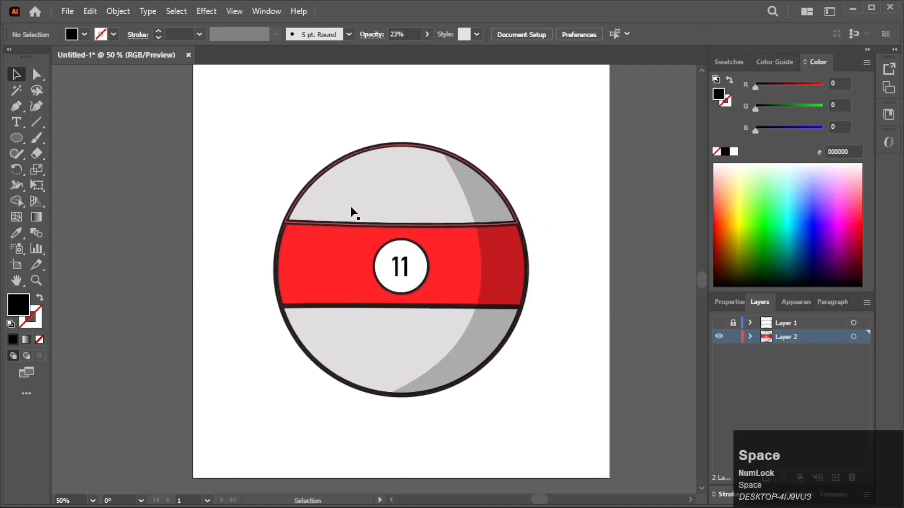
click(353, 208)
click(447, 282)
click(488, 326)
click(17, 106)
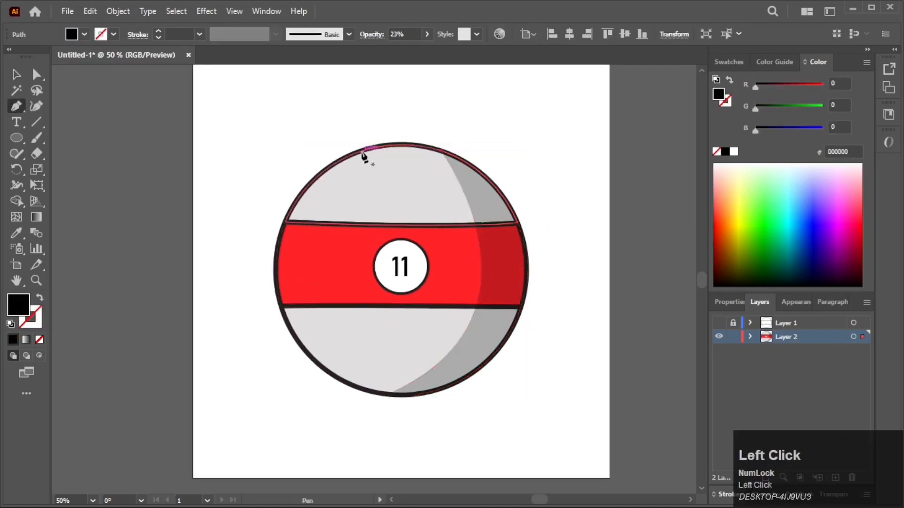
drag(342, 380, 476, 461)
click(341, 335)
drag(267, 100, 267, 98)
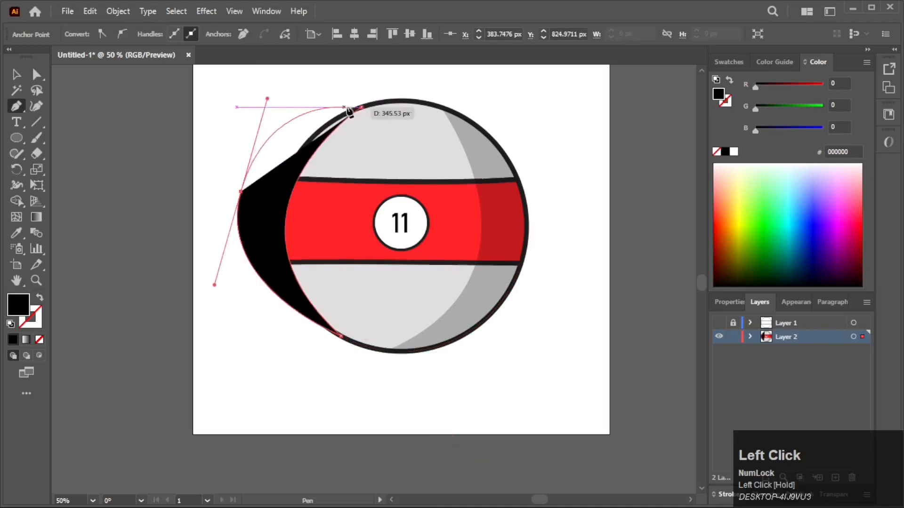
click(361, 107)
click(17, 233)
click(237, 237)
click(16, 74)
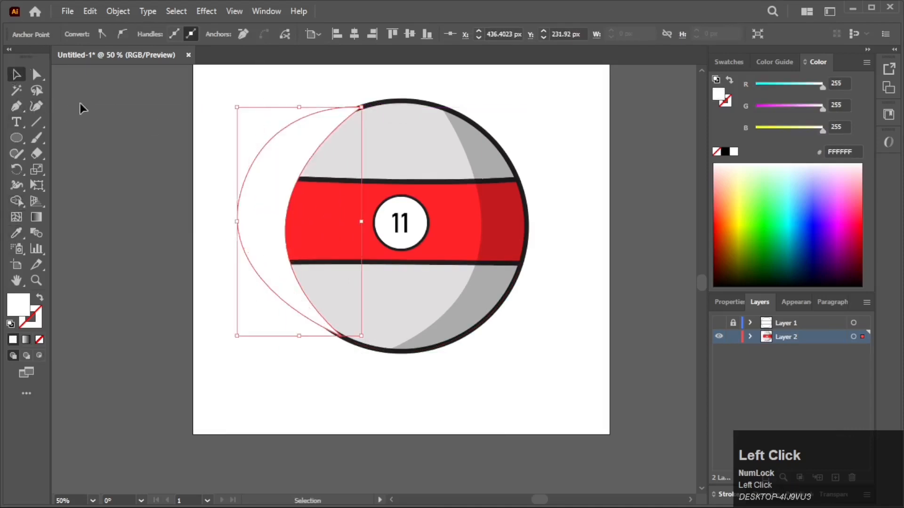
Step: Remove the part of the white shape outside the large circle with Shape Builder, leaving a thin crescent along the left edge
shift+click(332, 154)
shift+click(332, 224)
shift+click(333, 292)
click(14, 202)
alt+click(255, 210)
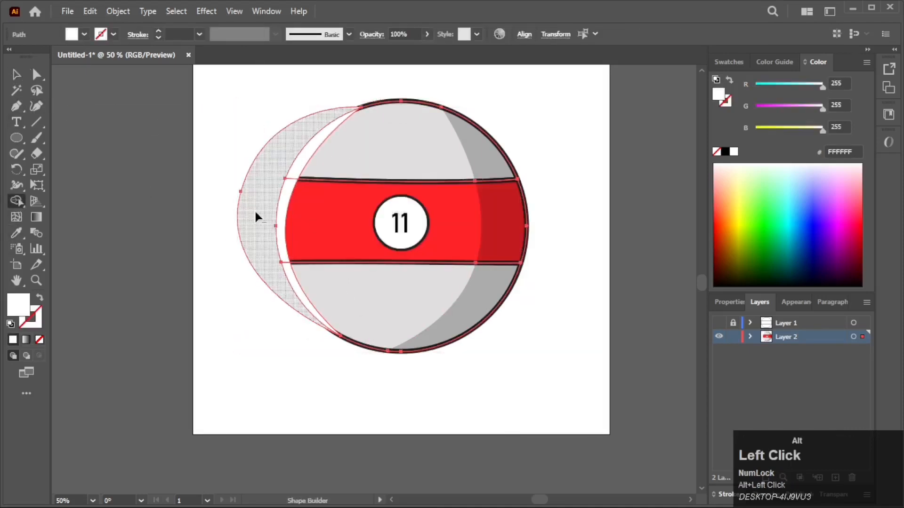
scroll(255, 210, up, 2)
click(17, 74)
Step: Set the white crescent's opacity to 33% to make it a highlight
click(230, 211)
click(279, 245)
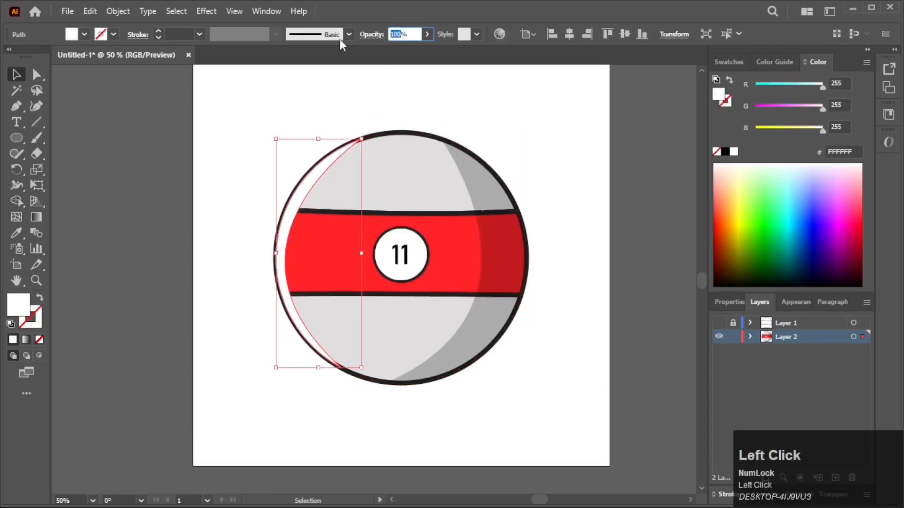
click(518, 391)
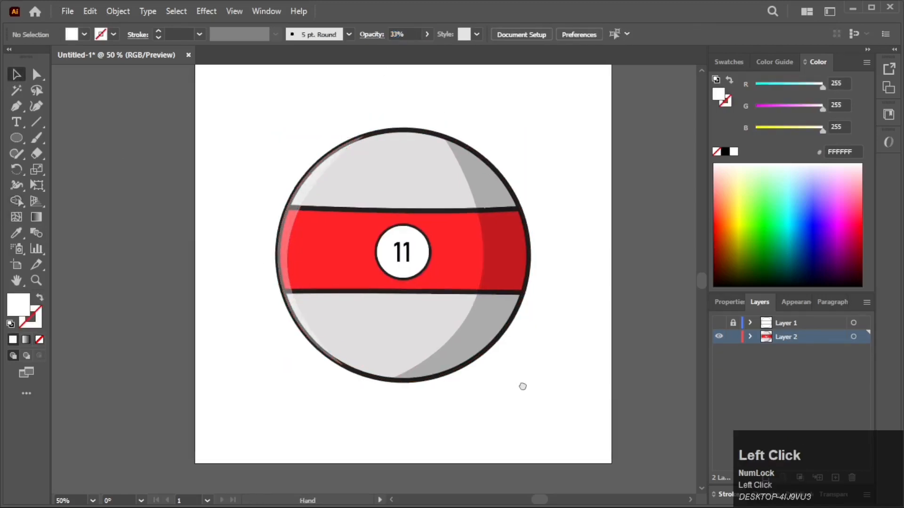
Step: Change the 11 text to the Consolas font in a bold style
scroll(427, 254, up, 1)
click(428, 254)
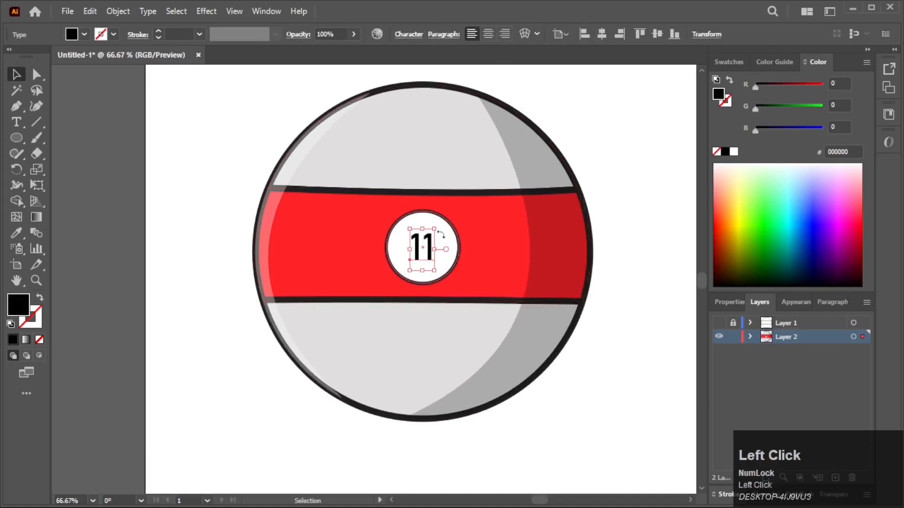
click(730, 302)
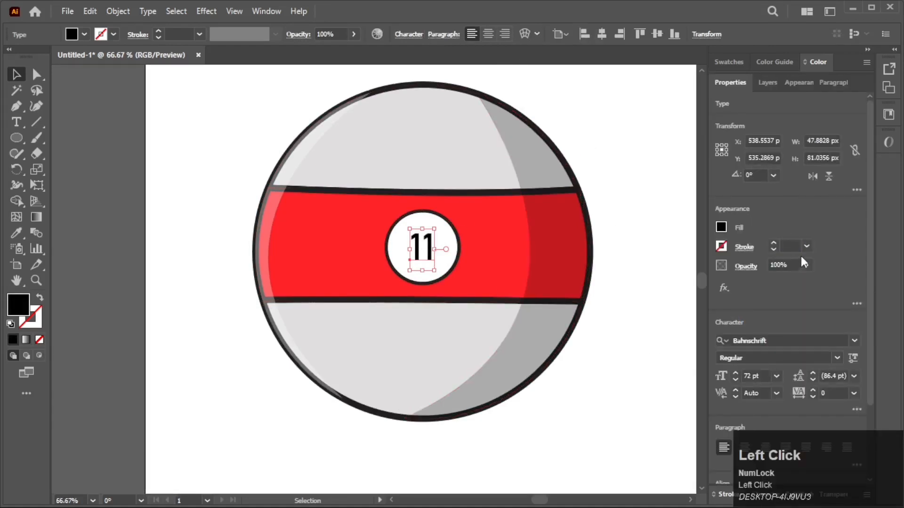
click(746, 341)
scroll(670, 470, down, 8)
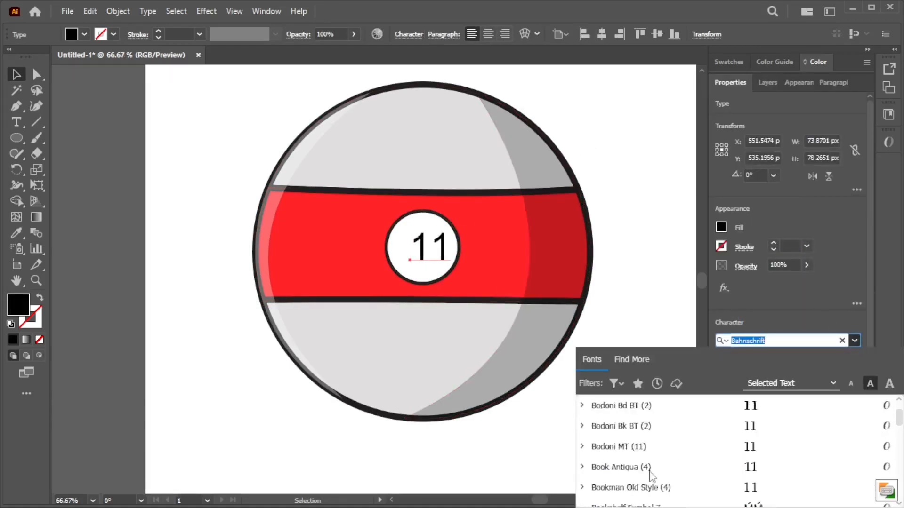
scroll(650, 475, down, 5)
click(611, 504)
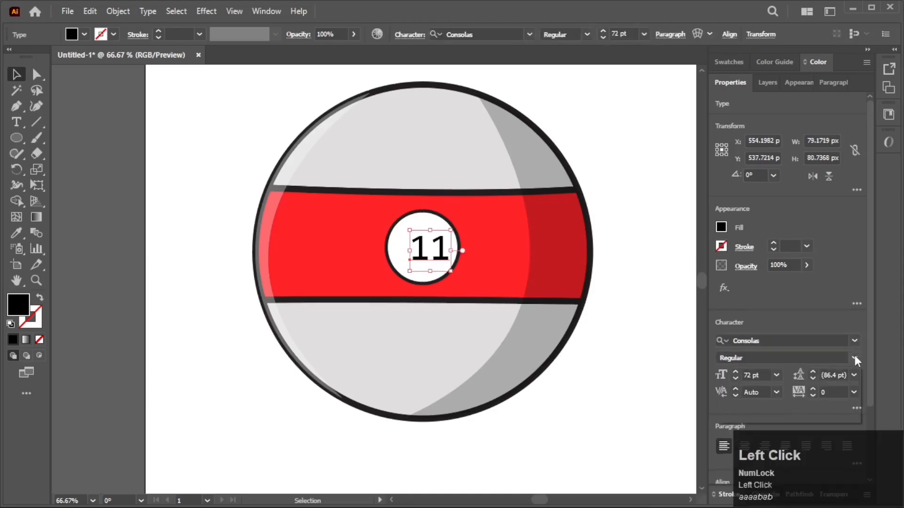
click(855, 358)
click(795, 399)
Step: Move the 11 text back to the middle of the white circle
scroll(386, 244, up, 2)
drag(508, 276, 493, 270)
scroll(492, 271, down, 3)
click(265, 269)
drag(466, 341, 405, 322)
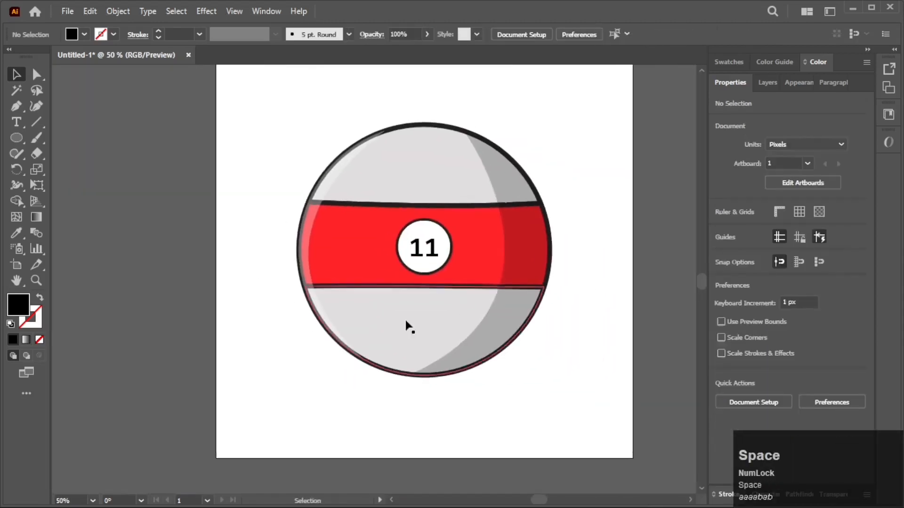
click(767, 82)
scroll(610, 258, up, 2)
key(space)
right_click(16, 137)
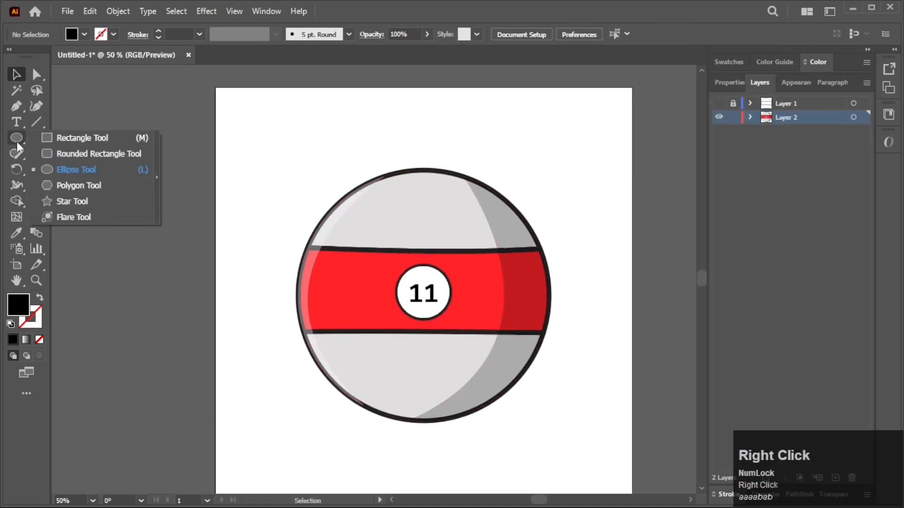
click(28, 87)
Step: Examine where the white highlight overlaps the large circle's dark outline
scroll(309, 219, up, 1)
click(337, 225)
drag(633, 363, 614, 358)
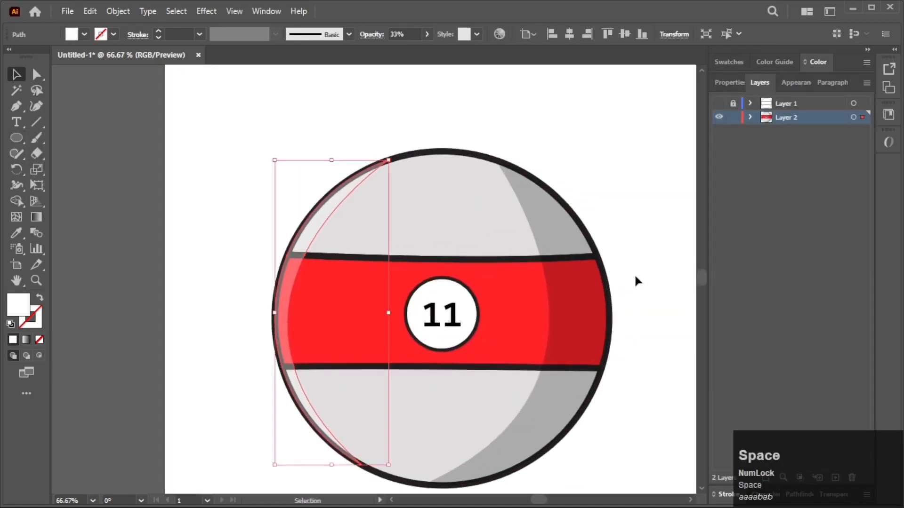
click(634, 273)
scroll(340, 190, up, 3)
click(341, 195)
scroll(360, 204, down, 3)
Step: Expand Layer 2 and check which path is the upper grey segment by toggling its visibility
click(750, 117)
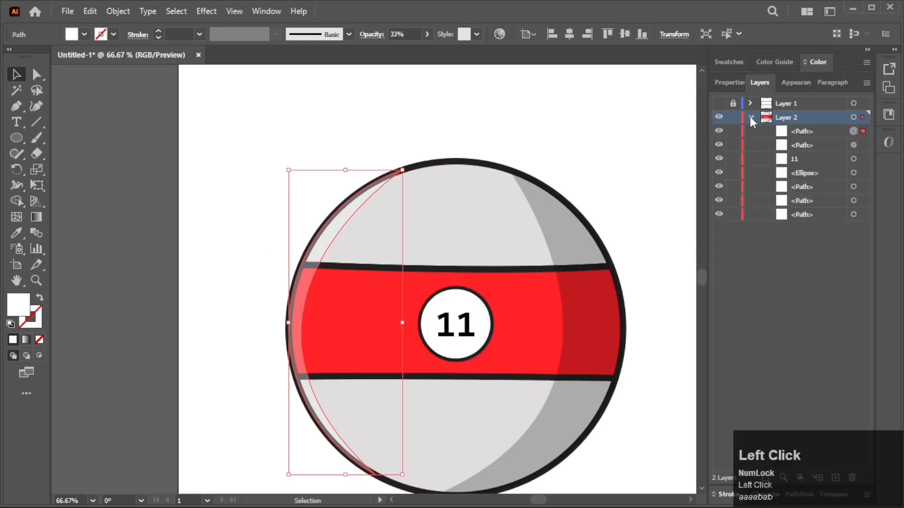
click(477, 165)
click(815, 217)
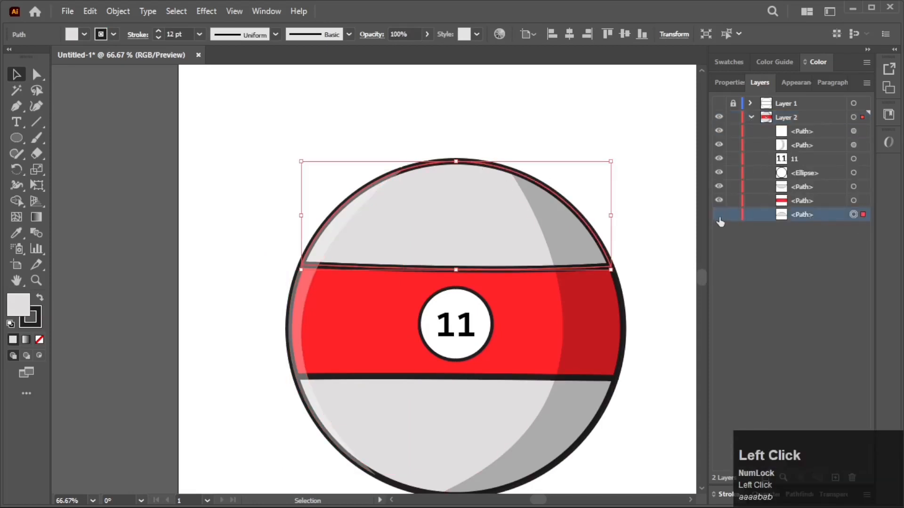
click(719, 215)
click(718, 215)
click(457, 165)
click(346, 153)
scroll(346, 153, down, 1)
drag(561, 314, 545, 309)
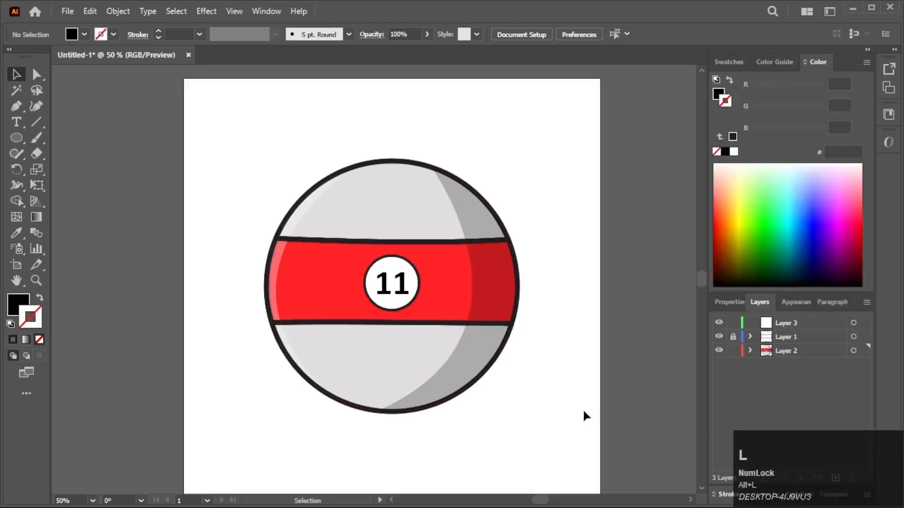
Step: Lock Layer 2, unlock Layer 1, and adjust the red band outline's stroke near its upper-right corner with the Width tool
key(super)
click(558, 400)
scroll(375, 345, up, 1)
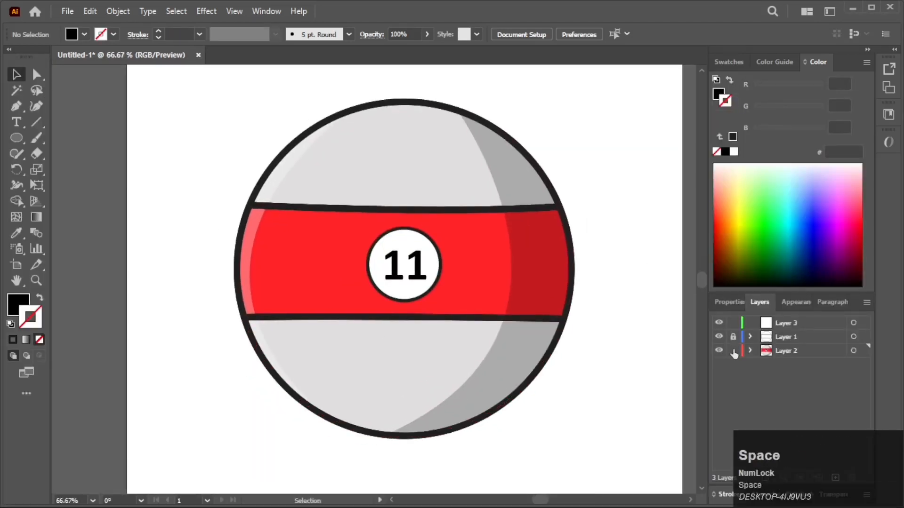
scroll(441, 269, up, 3)
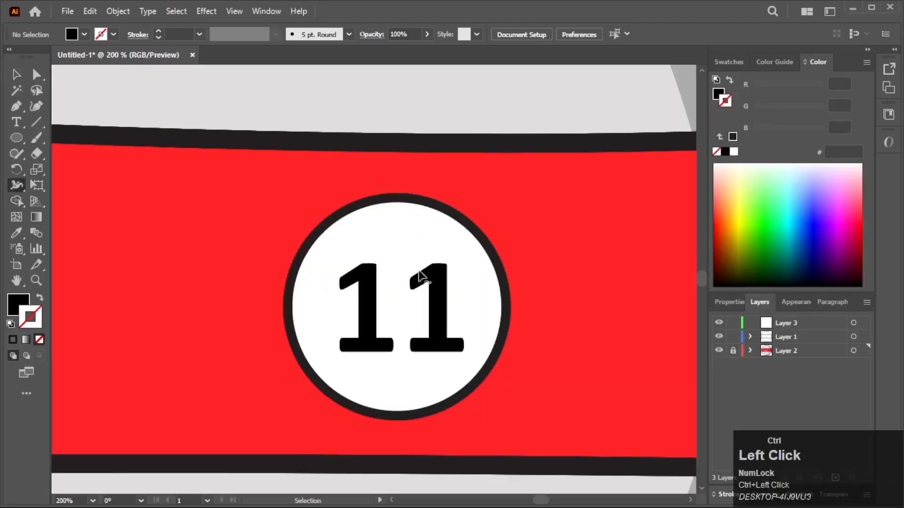
scroll(674, 339, down, 2)
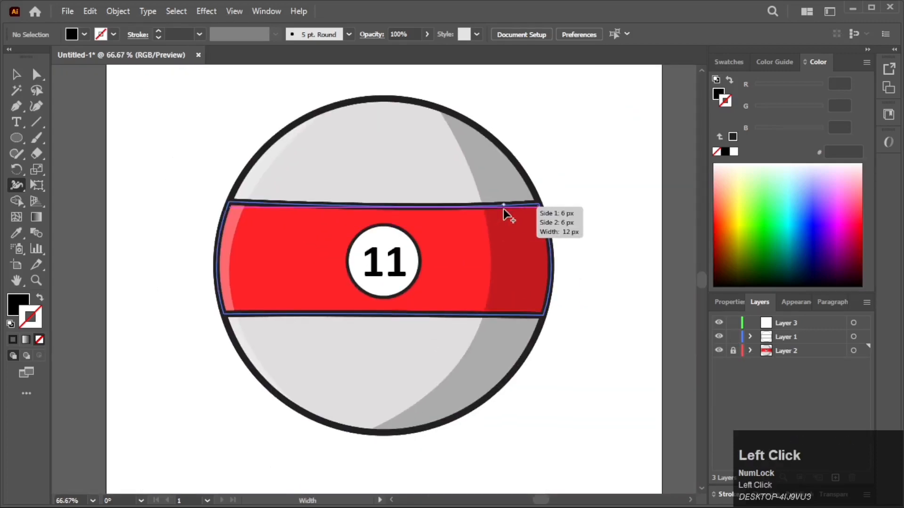
scroll(505, 211, up, 2)
drag(581, 196, 583, 198)
scroll(424, 235, left, 5)
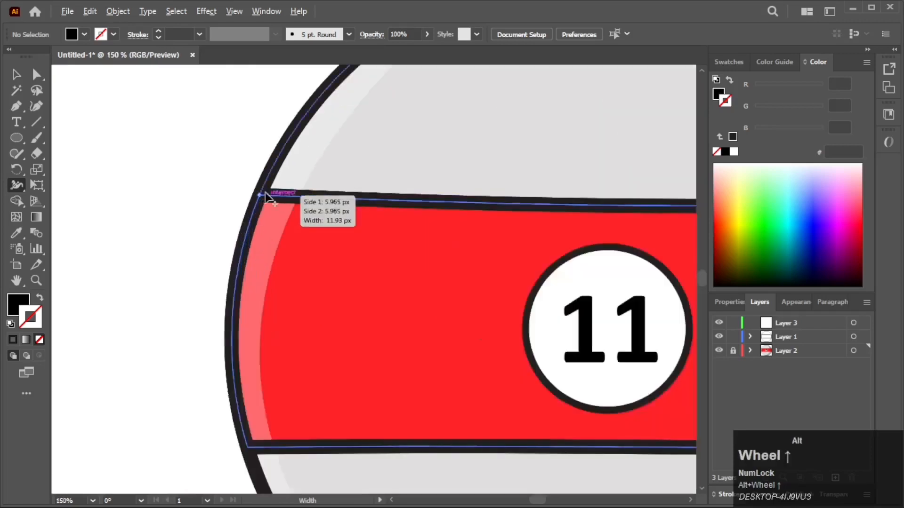
Step: Try to widen the red band outline's stroke at its upper-left corner
drag(261, 193, 213, 200)
key(ctrl+z)
scroll(257, 199, down, 2)
click(581, 177)
scroll(274, 211, up, 1)
scroll(213, 200, down, 1)
alt+scroll(393, 219, up, 1)
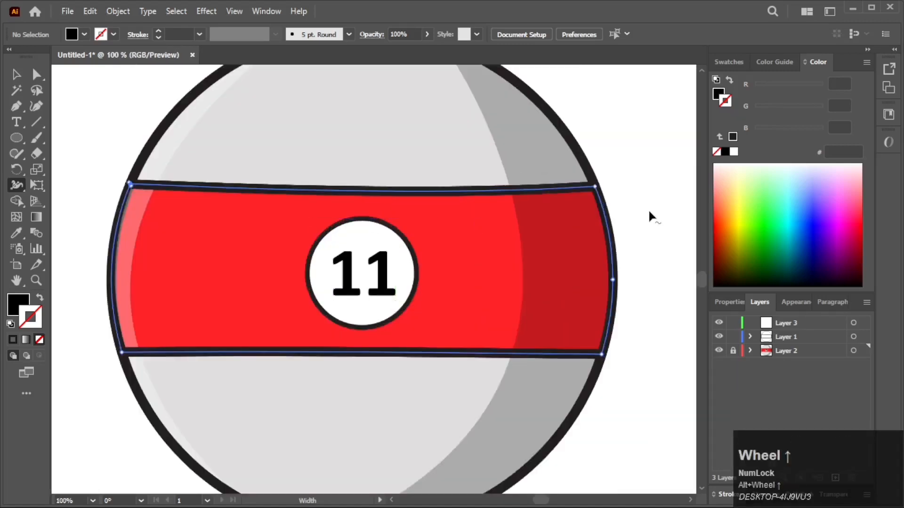
key(ctrl+z)
click(15, 75)
alt+scroll(175, 125, down, 2)
drag(452, 304, 581, 333)
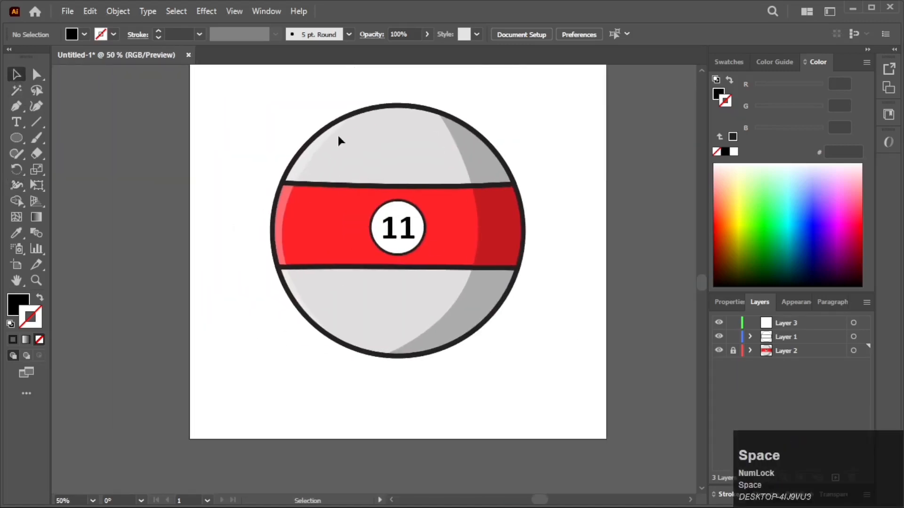
Step: Unlock Layer 2 and give the ball's upper and lower grey segments a sampled white fill without a stroke
click(734, 351)
click(408, 304)
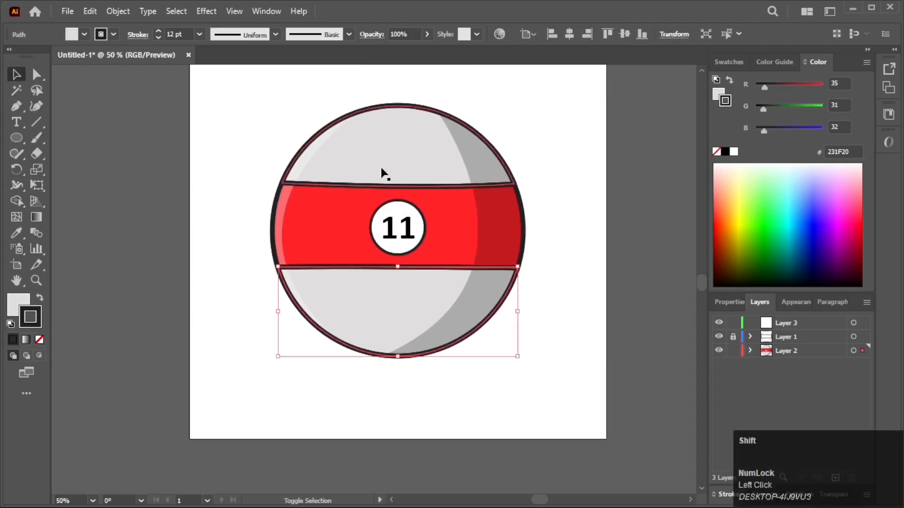
shift+click(382, 171)
click(16, 234)
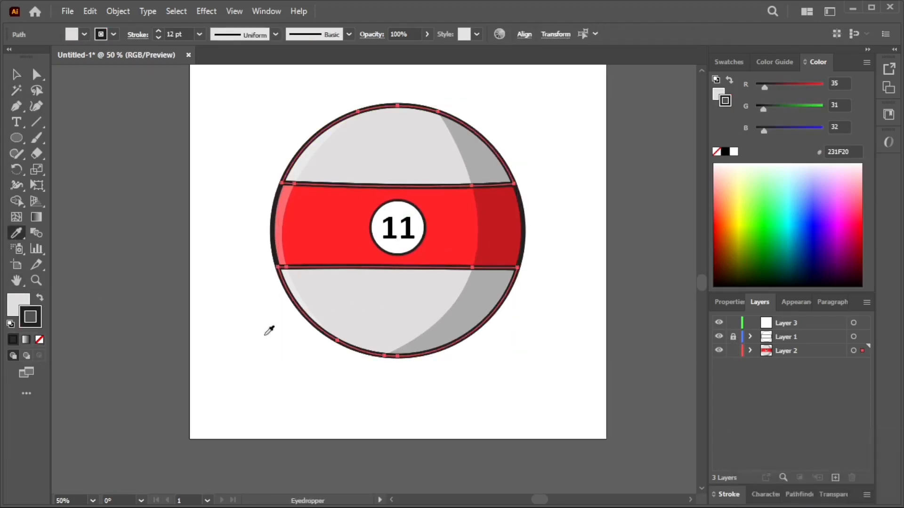
click(269, 331)
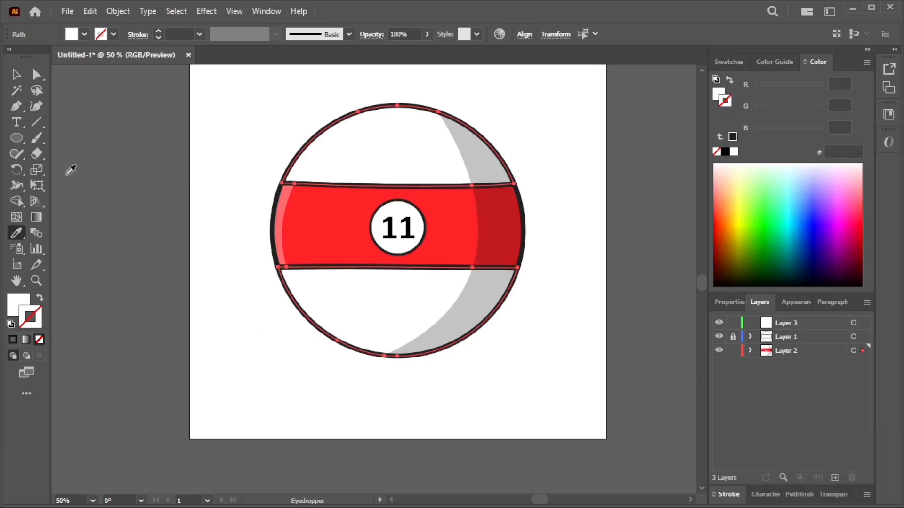
click(16, 74)
click(281, 307)
key(space)
drag(282, 309, 301, 345)
Step: Remove the stroke from the red shape filling the ball's middle band
click(352, 248)
key(space)
drag(369, 248, 331, 261)
scroll(347, 255, up, 3)
scroll(332, 261, down, 1)
click(40, 340)
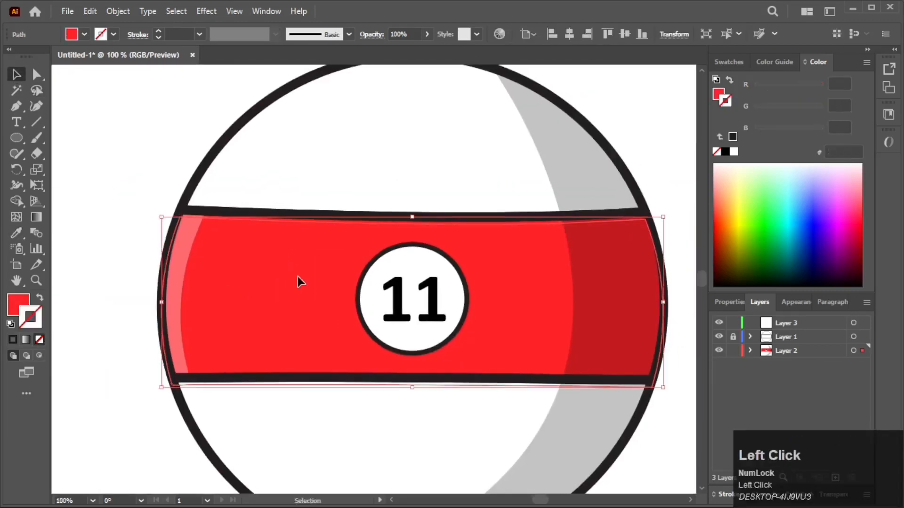
Step: Cut away the part of the red shape that extends below the middle band using Shape Builder
shift+click(376, 222)
key(shift+m)
alt+click(364, 386)
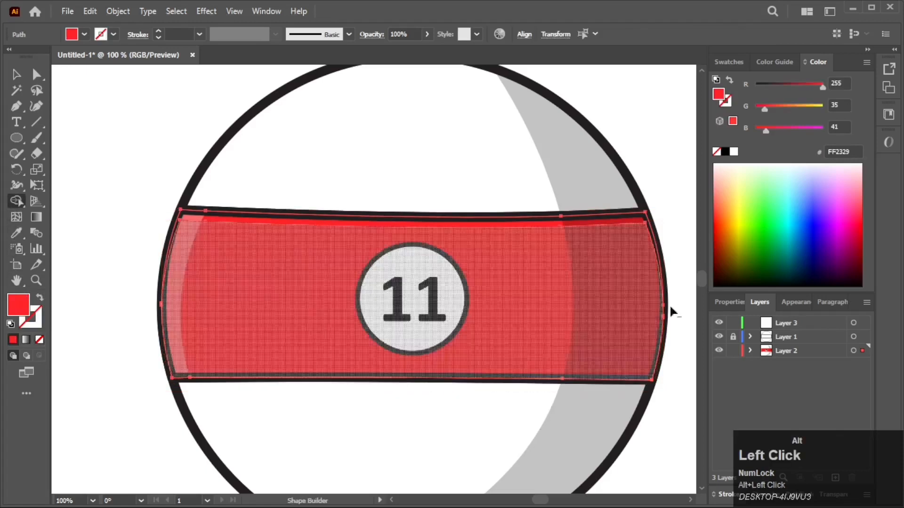
click(16, 74)
click(90, 115)
Step: Try applying the pale edge highlight's translucent white style to the outlined red band shape with the Eyedropper
click(263, 219)
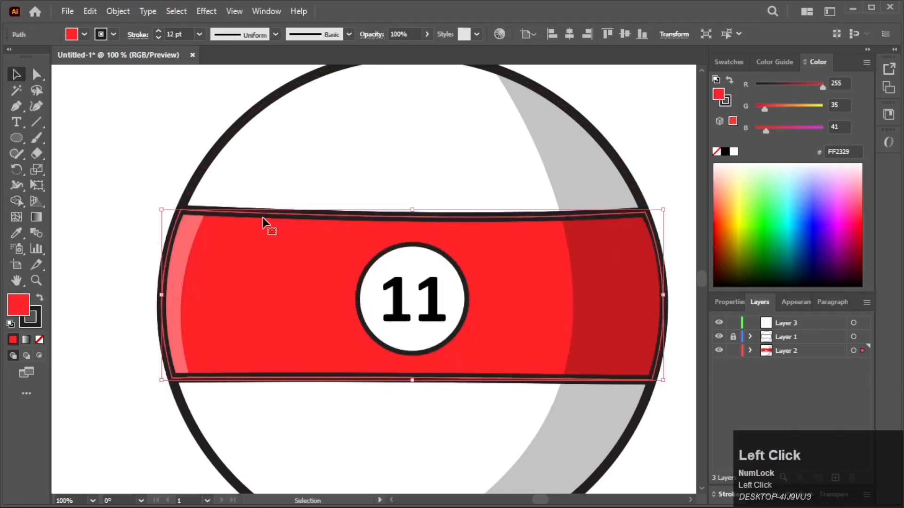
key(i)
click(188, 242)
click(17, 75)
click(96, 115)
scroll(172, 167, down, 2)
scroll(218, 237, up, 2)
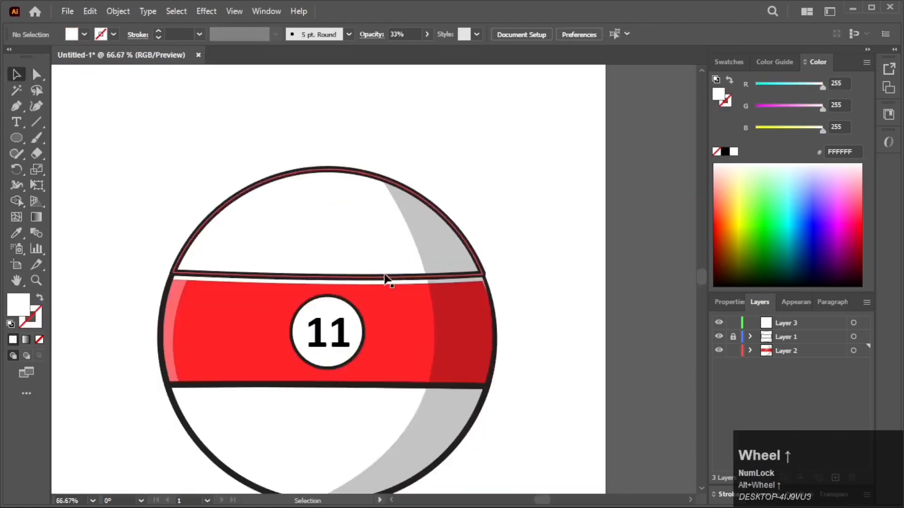
Step: Try lowering the red band's opacity to 67%
click(389, 287)
key(Down)
key(Down)
key(Down)
key(Down)
key(Down)
key(Down)
key(Down)
key(Down)
key(Down)
key(Down)
key(Down)
key(Down)
key(Down)
key(Down)
key(Down)
key(Down)
key(Down)
key(Down)
key(Down)
key(Down)
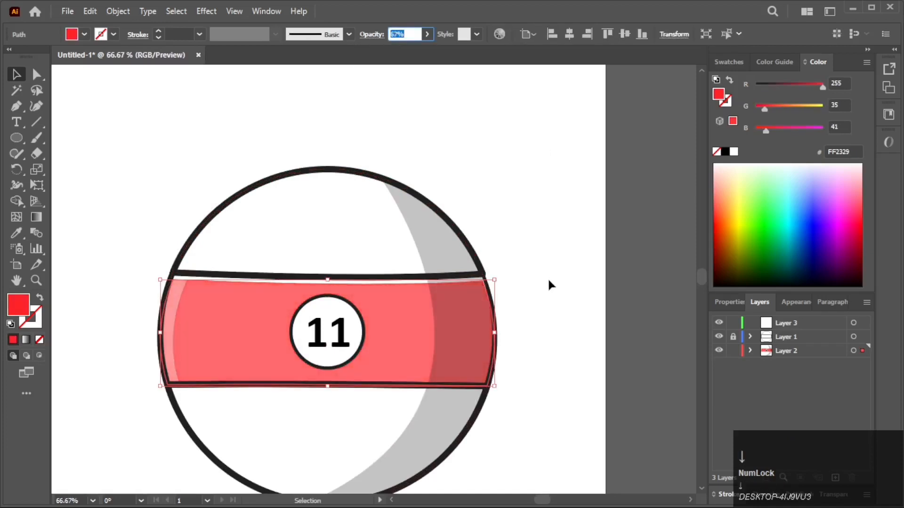
Step: Undo the opacity reductions on the red band
key(ctrl+z)
key(ctrl+z)
key(ctrl+z)
key(ctrl+z)
key(ctrl+z)
key(ctrl+z)
key(ctrl+z)
key(ctrl+z)
key(ctrl+z)
key(ctrl+z)
key(ctrl+z)
key(ctrl+z)
key(ctrl+z)
key(ctrl+z)
key(ctrl+z)
key(ctrl+z)
key(ctrl+z)
key(ctrl+z)
key(ctrl+z)
key(ctrl+z)
key(z)
scroll(347, 306, up, 2)
key(ctrl+z)
key(ctrl+z)
key(ctrl+z)
key(ctrl+z)
key(ctrl+z)
key(ctrl+z)
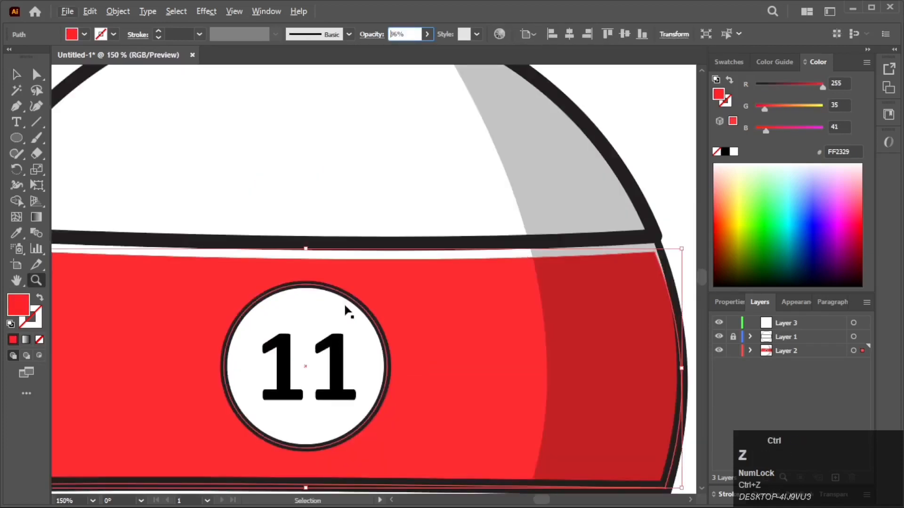
Step: Redo the translucent white style on the band shape and clear the selection
scroll(438, 289, down, 2)
key(ctrl+shift+z)
key(ctrl+shift+z)
key(ctrl+shift+z)
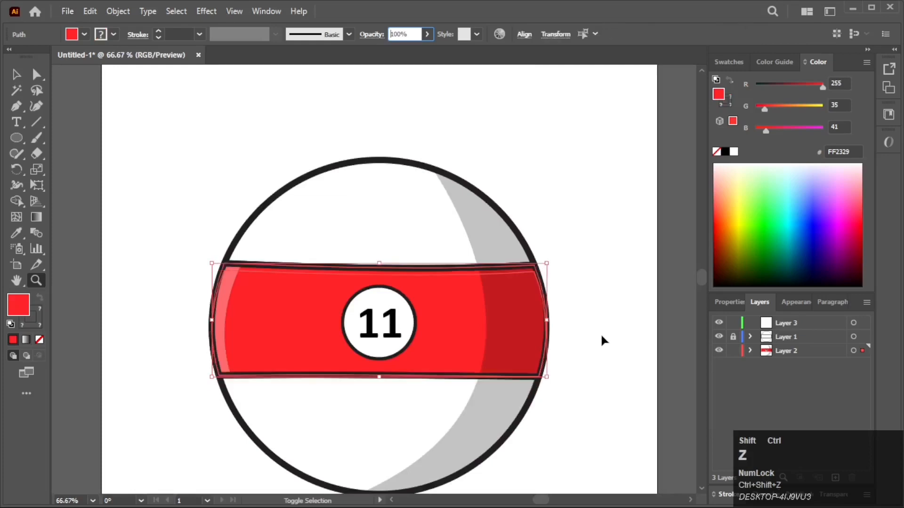
key(ctrl+shift+z)
alt+click(602, 336)
key(space)
drag(390, 296, 492, 312)
click(17, 75)
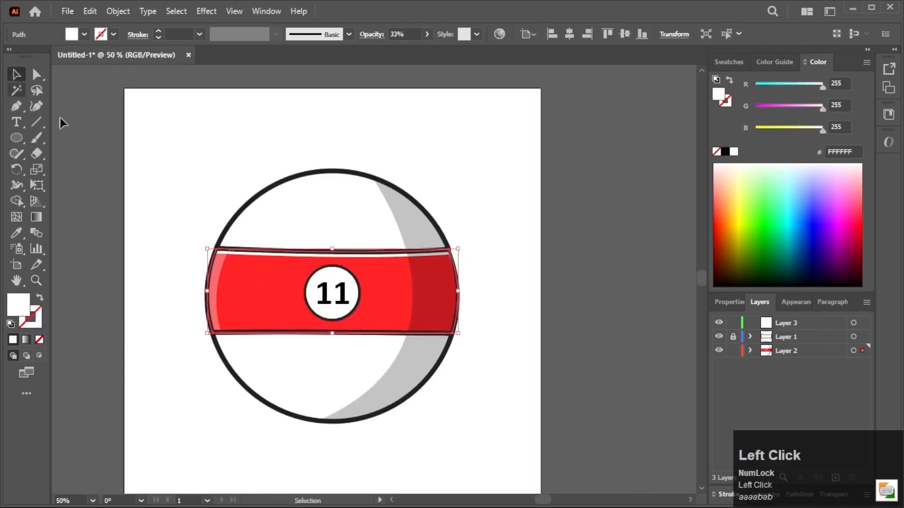
click(60, 123)
Step: Undo the translucent white style on the band shape so it is filled red again
scroll(201, 249, up, 3)
scroll(256, 305, down, 1)
click(394, 282)
scroll(394, 278, down, 1)
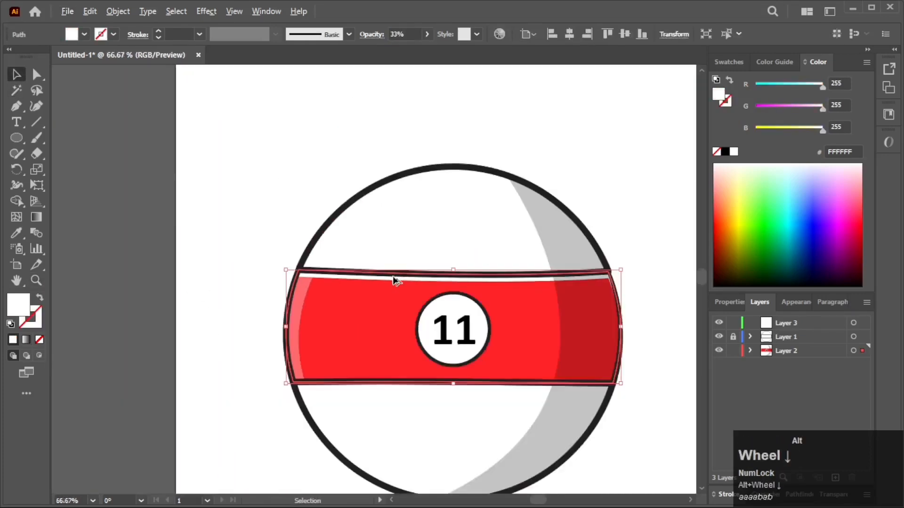
click(332, 132)
scroll(329, 169, down, 1)
scroll(439, 255, up, 1)
key(ctrl+z)
key(ctrl+z)
key(ctrl+z)
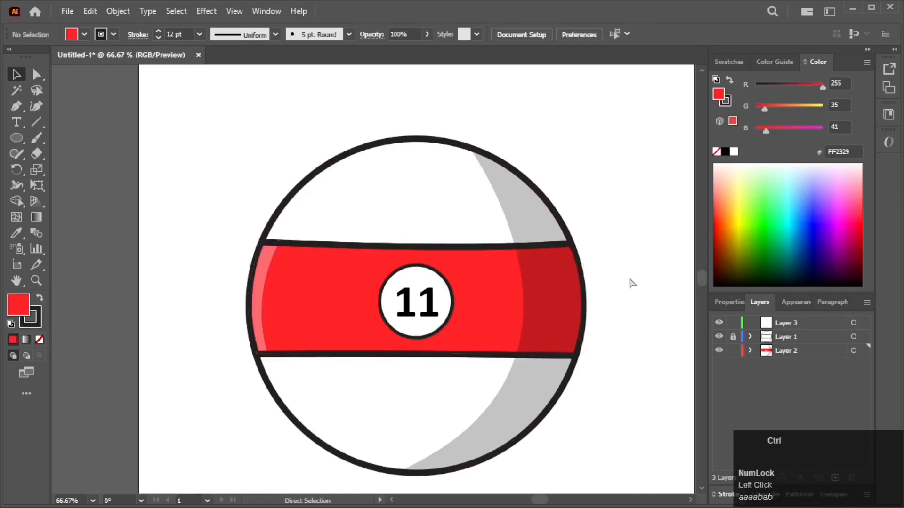
Step: Add a new layer and place it beneath Layer 2
scroll(631, 282, down, 1)
drag(628, 279, 550, 241)
click(801, 352)
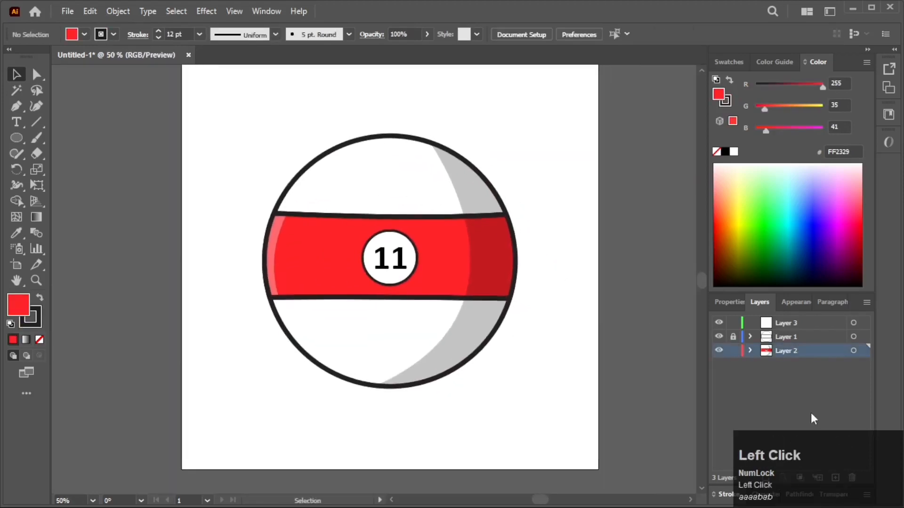
drag(805, 366, 798, 380)
Step: Draw a red rectangle without a stroke over the whole artboard on Layer 4 as the background
scroll(605, 330, down, 1)
right_click(16, 138)
click(71, 138)
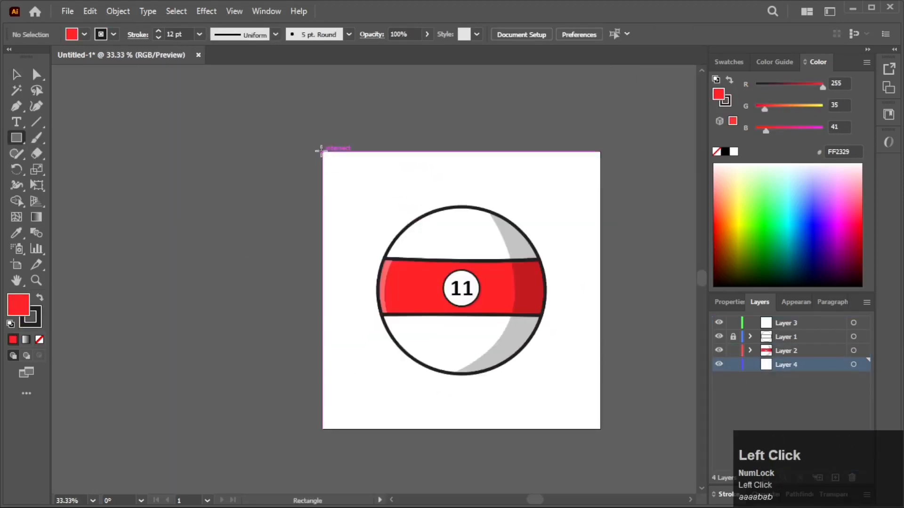
mouse_move(322, 149)
mouse_down()
mouse_move(517, 396)
mouse_move(606, 431)
mouse_up()
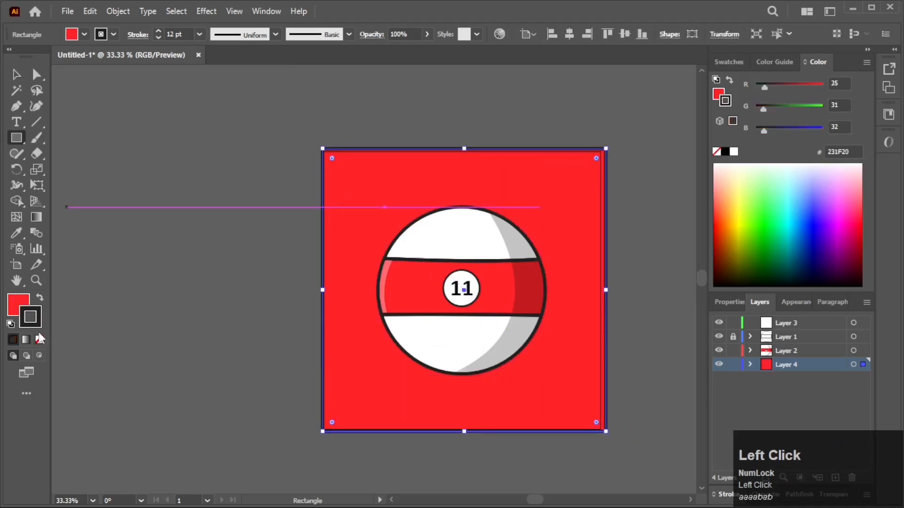
click(40, 339)
click(17, 75)
click(106, 145)
Step: Lock Layers 2 and 4 and set the ball outlines on Layer 1 to a 10 pt stroke
scroll(368, 235, up, 1)
drag(410, 221, 198, 149)
scroll(352, 155, down, 1)
drag(352, 155, 382, 223)
click(348, 176)
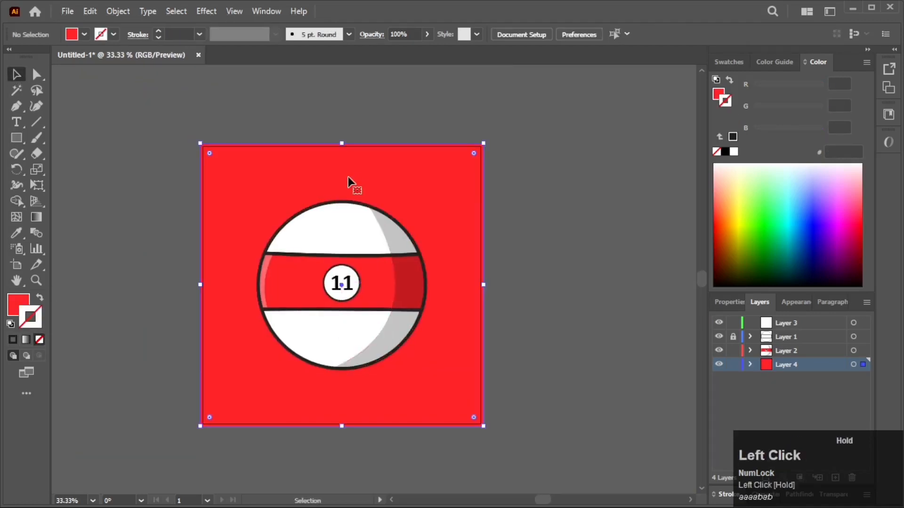
drag(349, 176, 367, 174)
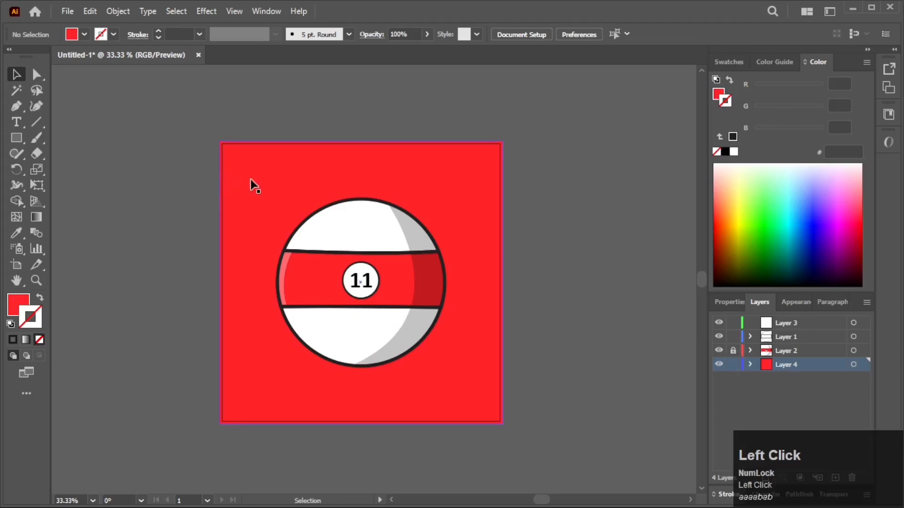
key(ctrl+z)
drag(250, 178, 459, 377)
click(733, 364)
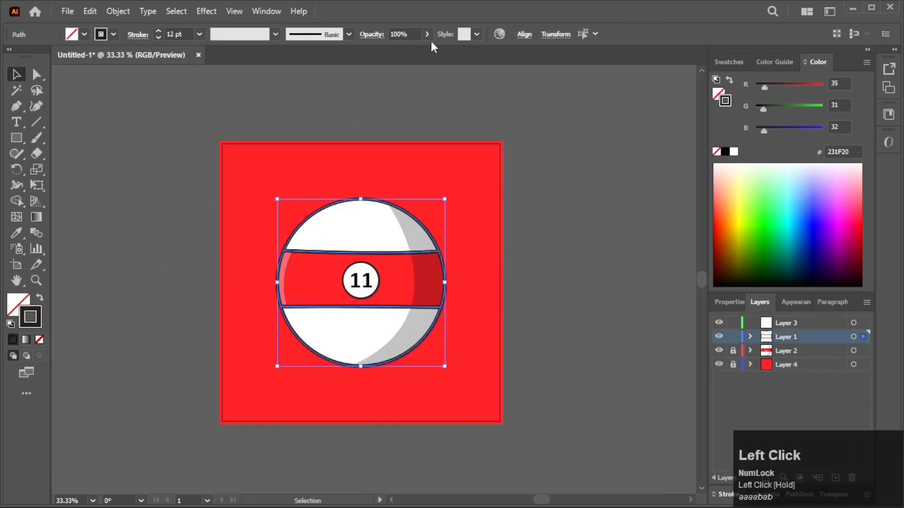
click(202, 220)
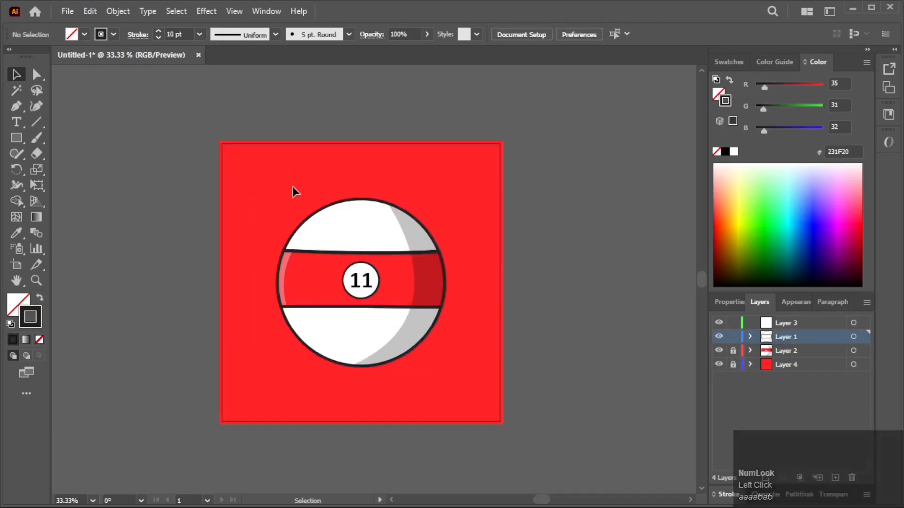
Step: Set the red band outline's stroke to 8 pt
click(340, 257)
click(199, 34)
click(233, 190)
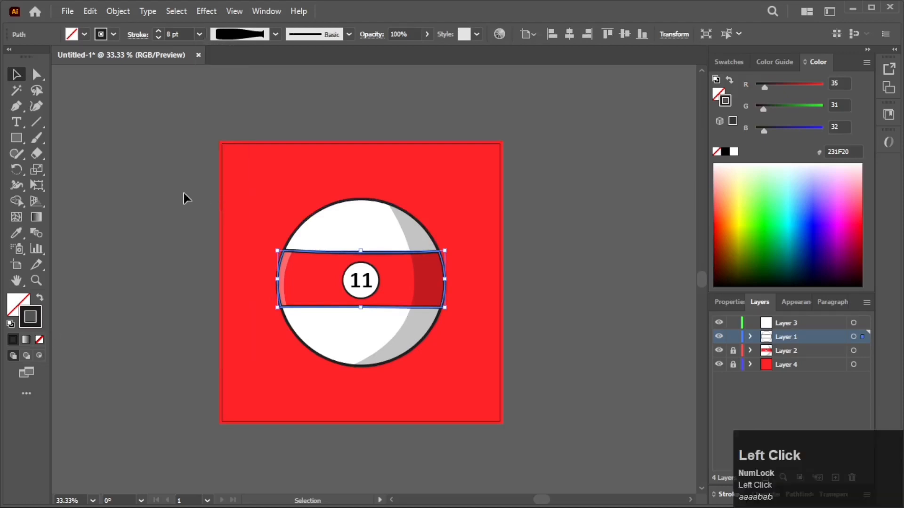
Step: Try another stroke weight on the red band's outline
click(183, 193)
click(349, 254)
click(199, 34)
click(223, 136)
key(ctrl+z)
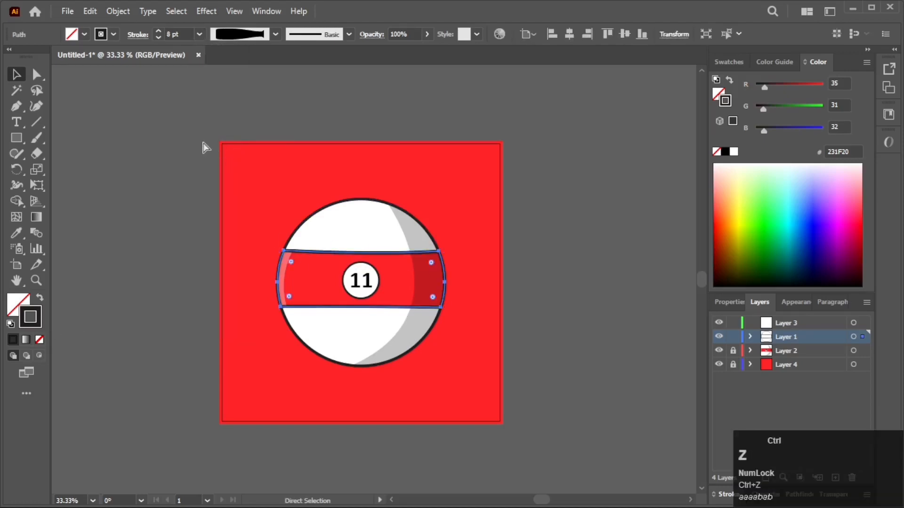
ctrl+click(204, 145)
Step: Remove the stroke from the band shape on Layer 2
click(401, 253)
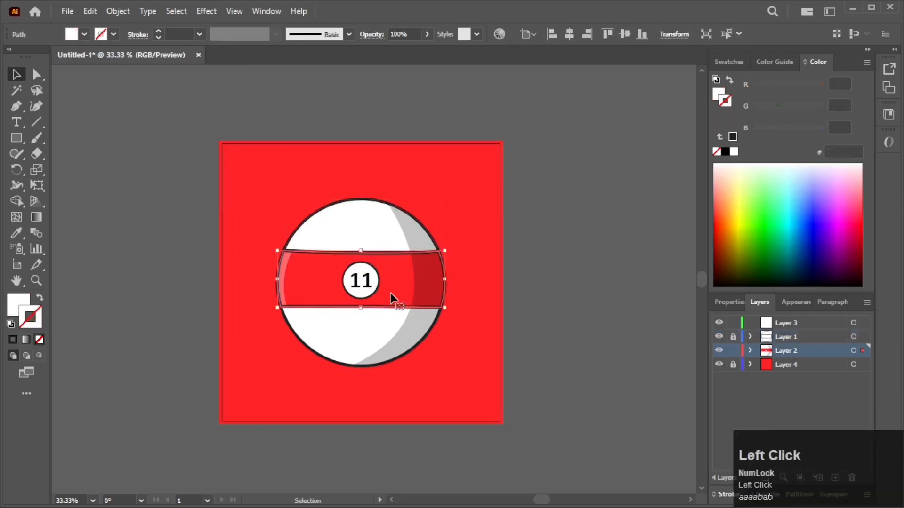
click(40, 340)
click(268, 292)
key(space)
drag(269, 293, 284, 297)
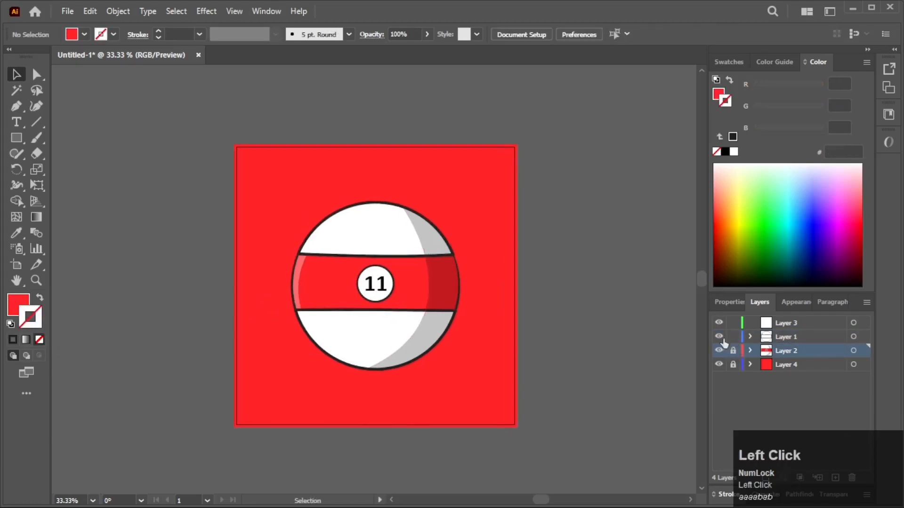
Step: Try a 6 pt stroke on the red band's outline on Layer 1
click(395, 257)
click(199, 35)
click(215, 166)
click(211, 230)
scroll(333, 353, up, 1)
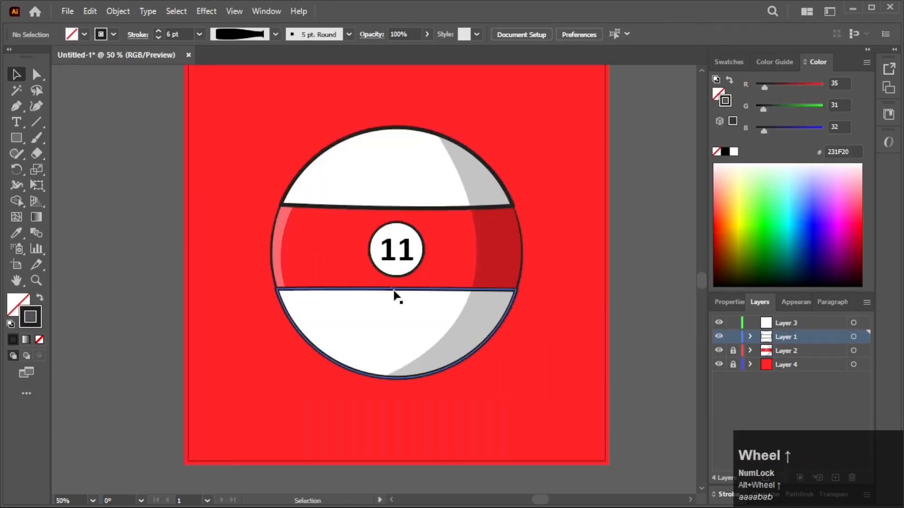
Step: Undo the latest stroke weight change to the ball's outlines
click(431, 207)
click(244, 217)
key(ctrl+z)
ctrl+click(245, 218)
key(ctrl+z)
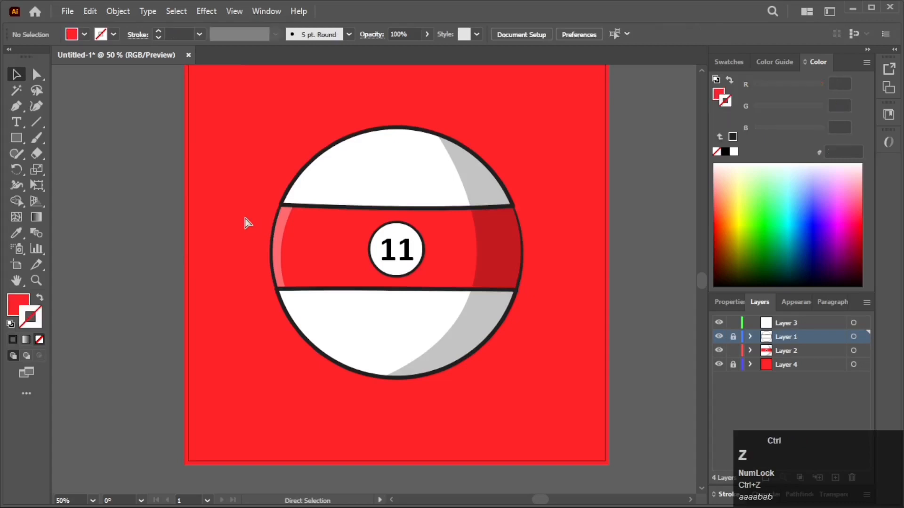
Step: Undo the remaining stroke changes to the red band and its outline, and clear the selection
key(ctrl+z)
click(245, 218)
key(ctrl+z)
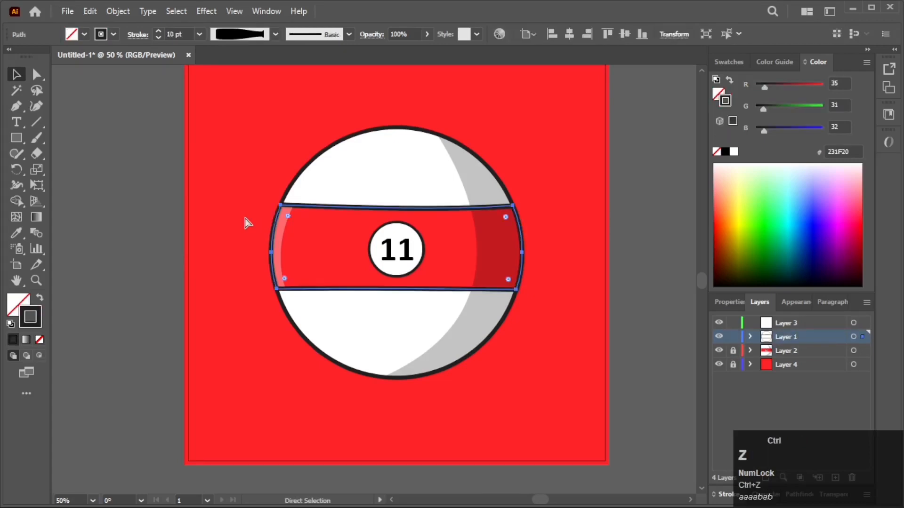
key(ctrl+z)
click(134, 221)
scroll(153, 221, down, 2)
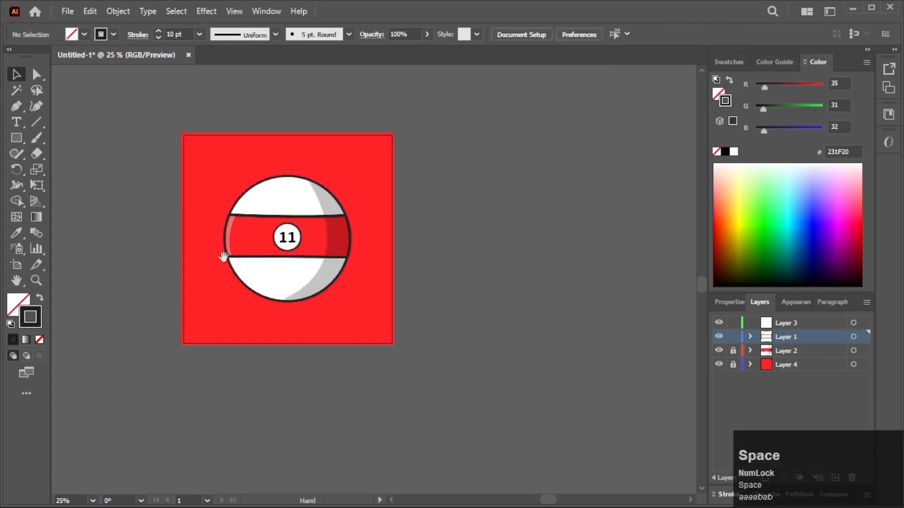
drag(222, 256, 270, 263)
scroll(366, 273, up, 1)
drag(438, 319, 472, 329)
Step: Draw a small circle on the red band between the highlight and the number, with the ball shadow's black fill at 23% opacity
right_click(20, 139)
click(81, 170)
scroll(268, 240, up, 3)
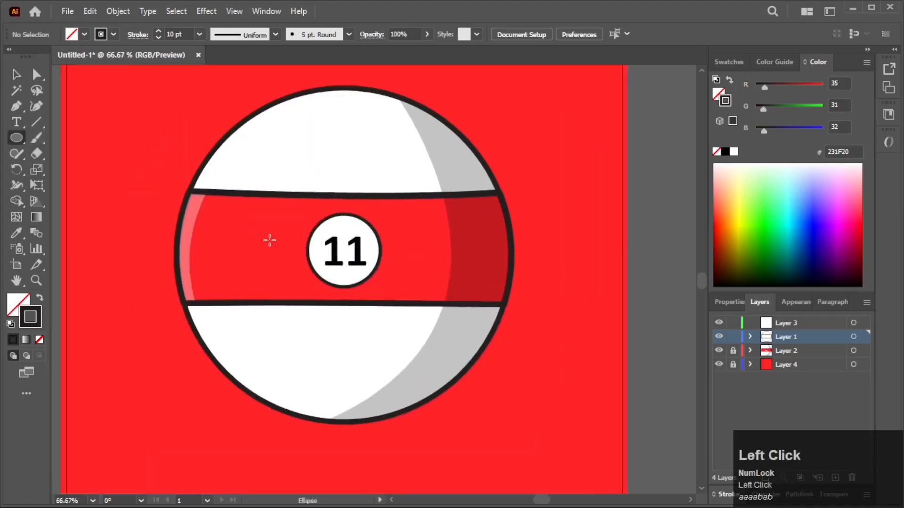
drag(216, 226, 235, 245)
click(40, 299)
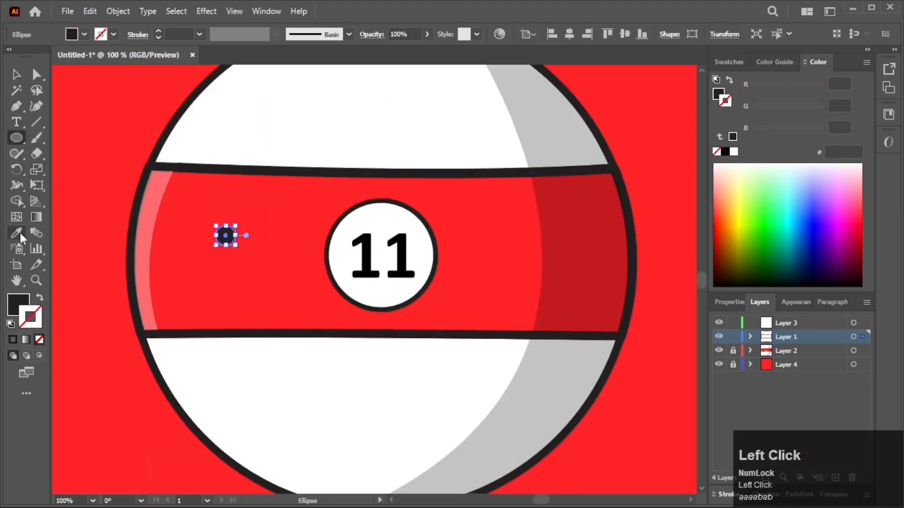
click(18, 76)
click(134, 137)
scroll(162, 146, down, 1)
scroll(176, 158, up, 3)
click(267, 298)
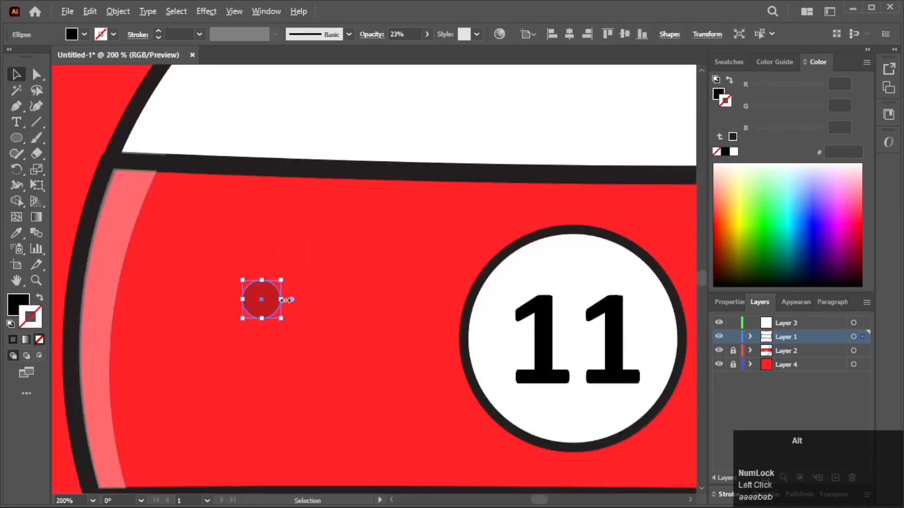
Step: Reshape the small circle into a tilted oval spot and place a smaller copy just below it on the red band
drag(283, 300, 360, 165)
scroll(238, 283, down, 2)
click(145, 198)
scroll(276, 276, up, 2)
scroll(290, 267, down, 2)
click(167, 238)
scroll(167, 240, down, 3)
scroll(165, 226, up, 2)
Step: Place a small copy of the dark oval spot on the upper white segment, near the shadow's edge
click(450, 168)
scroll(451, 168, down, 1)
scroll(431, 228, up, 1)
click(378, 158)
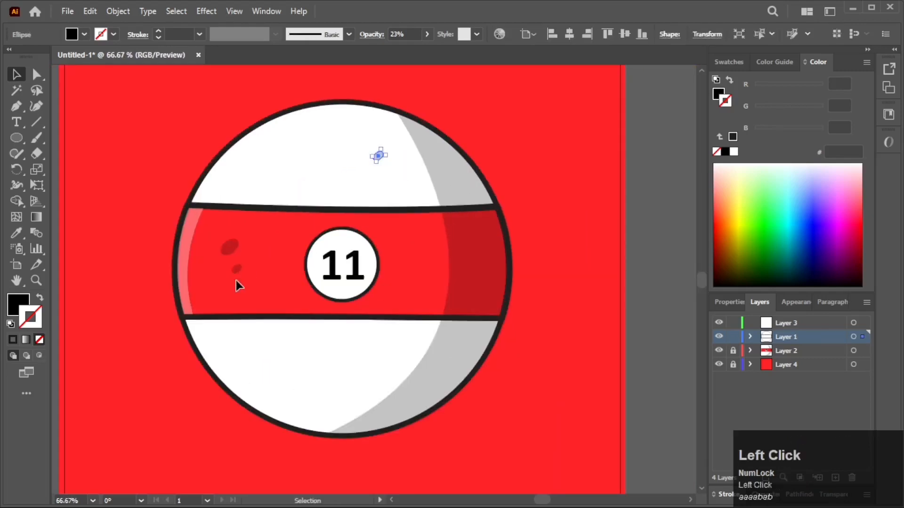
Step: Copy a small spot to the red band's lower right area and give it the highlight's translucent white fill
drag(236, 282, 443, 302)
key(v)
click(278, 241)
Step: Copy a dark spot to the lower white segment, enlarge it and rotate it to follow the ball's lower left edge
drag(257, 267, 379, 372)
scroll(343, 403, up, 2)
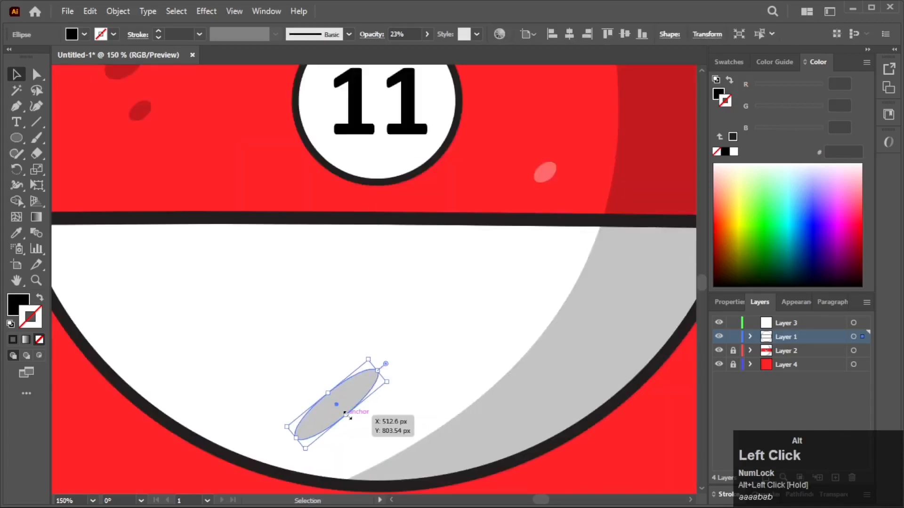
drag(348, 416, 354, 421)
scroll(355, 419, down, 2)
click(231, 418)
drag(231, 418, 262, 405)
scroll(261, 405, down, 1)
drag(444, 434, 393, 427)
scroll(372, 410, up, 1)
click(352, 394)
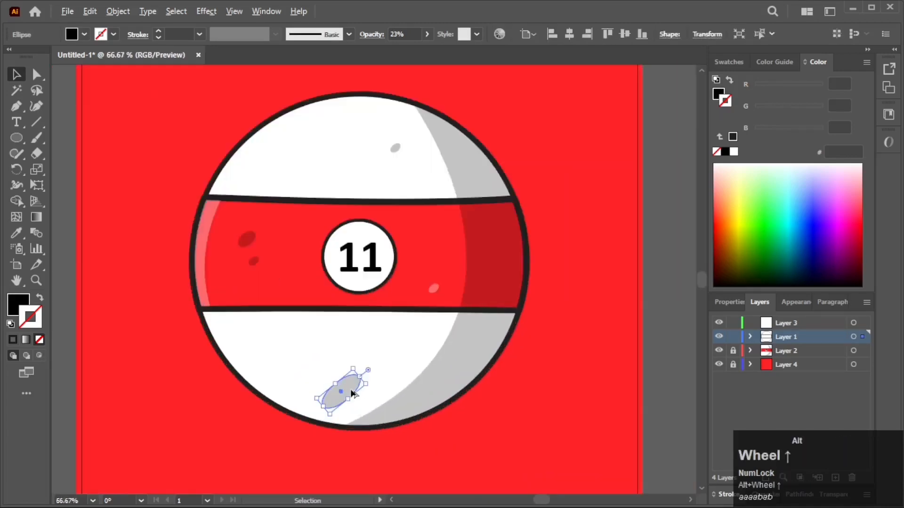
drag(371, 386, 277, 372)
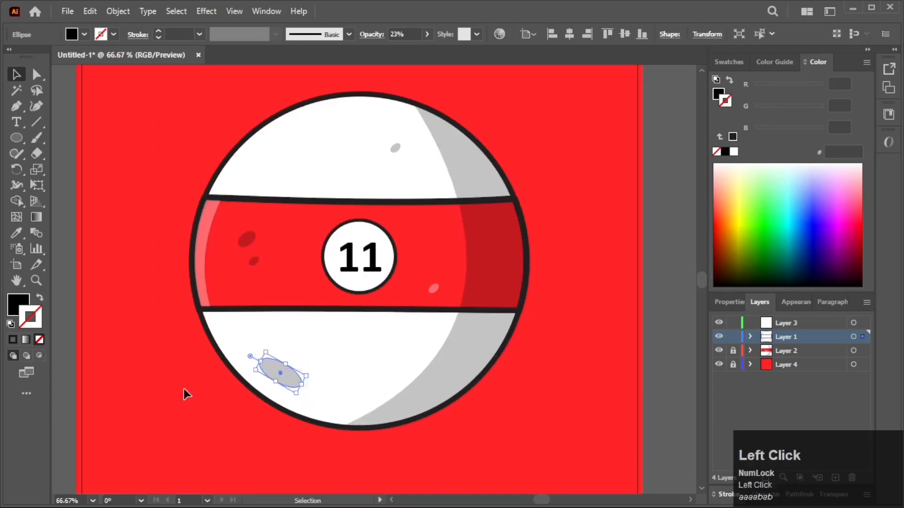
Step: Draw a wide, flat ellipse beneath the ball as its ground shadow, extending past the ball's right side
click(183, 393)
scroll(394, 414, down, 2)
drag(432, 431, 452, 379)
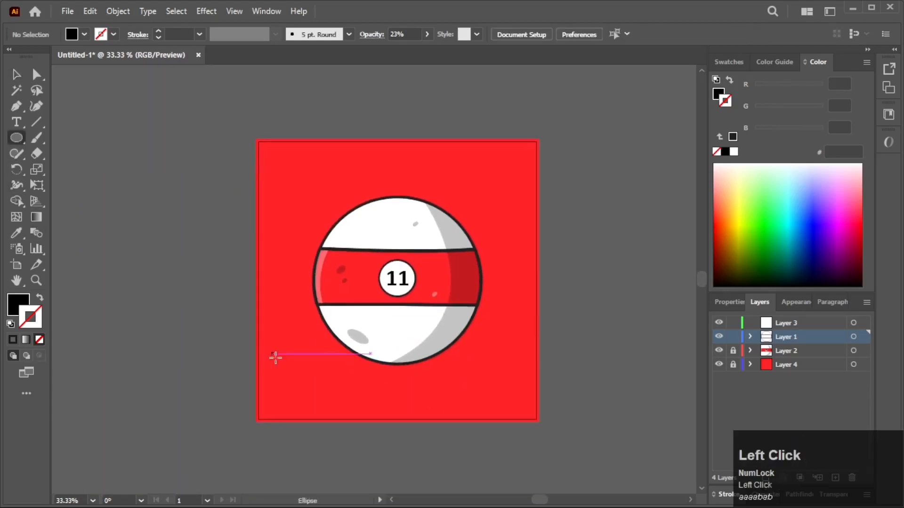
drag(365, 370, 518, 385)
key(v)
scroll(445, 371, up, 1)
drag(439, 369, 468, 356)
Step: Put the ground shadow ellipse on Layer 4 behind the ball and apply the ball shadow's translucent black fill
click(828, 363)
click(613, 381)
scroll(607, 382, up, 1)
click(493, 397)
key(i)
click(463, 282)
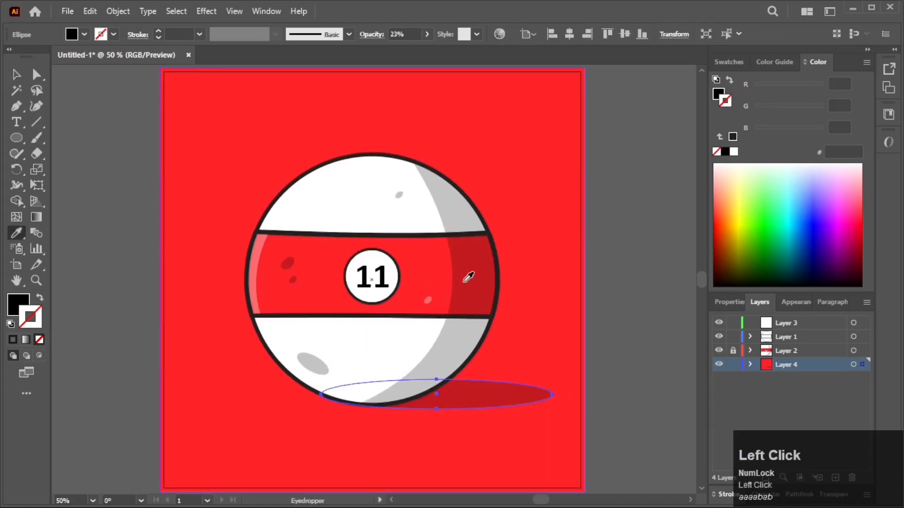
click(117, 138)
Step: Set the ground shadow's opacity to 42% and shift it slightly left beneath the ball
scroll(224, 266, down, 1)
drag(380, 451, 439, 460)
click(480, 362)
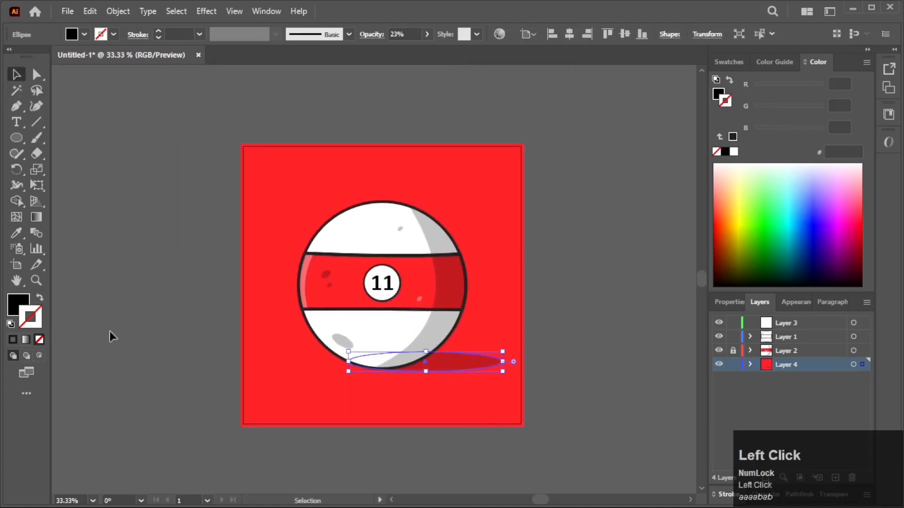
click(427, 34)
drag(388, 51, 396, 50)
click(553, 342)
drag(554, 343, 581, 342)
scroll(541, 315, up, 1)
drag(493, 372, 463, 392)
click(625, 391)
scroll(629, 391, down, 1)
drag(630, 392, 626, 382)
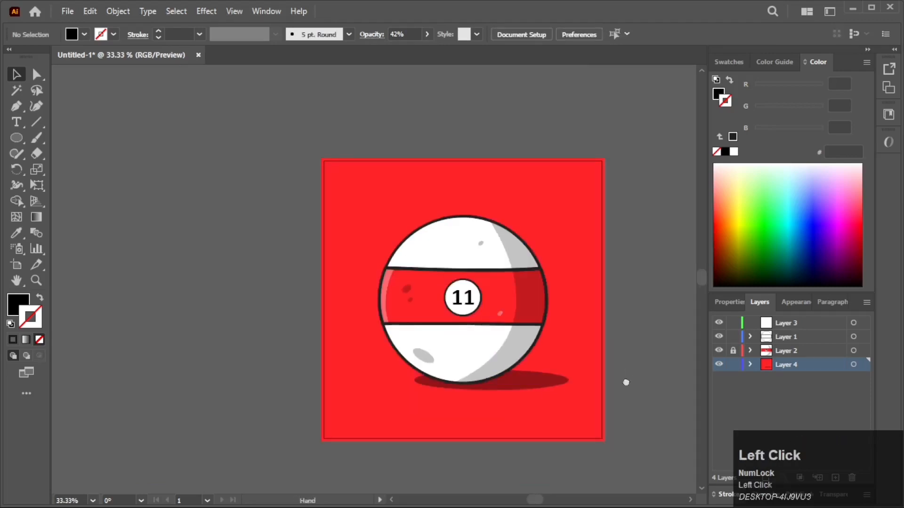
Step: Copy the light spot from the red band to the shaded area of the upper segment
scroll(612, 382, up, 3)
scroll(616, 286, down, 1)
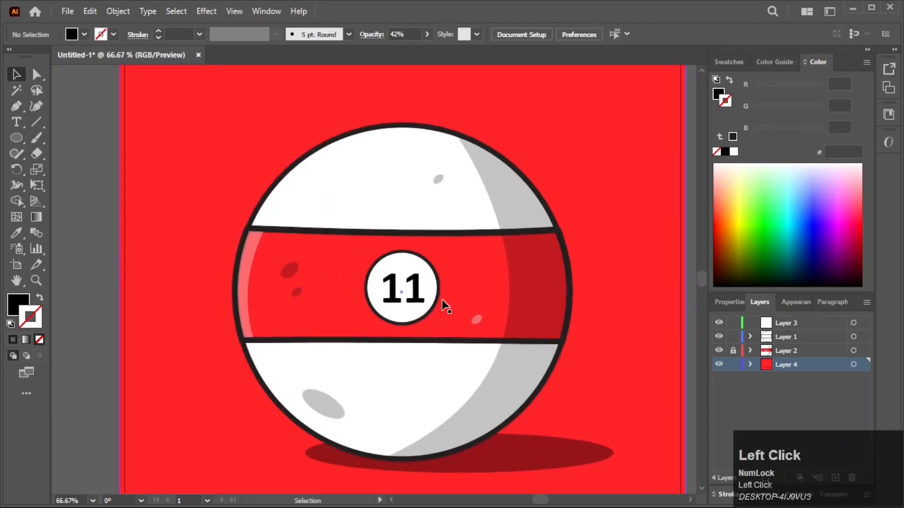
click(476, 319)
drag(480, 319, 512, 196)
scroll(490, 198, down, 1)
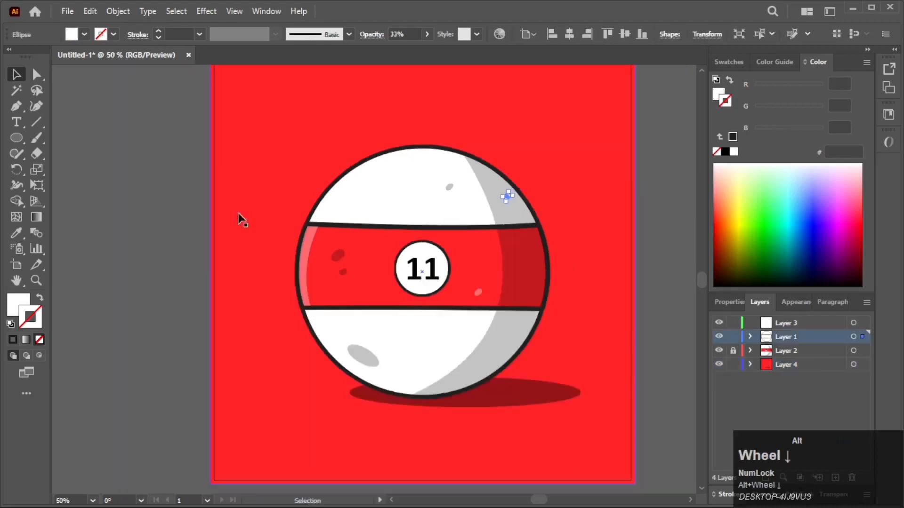
click(241, 219)
scroll(495, 211, up, 2)
scroll(509, 194, down, 3)
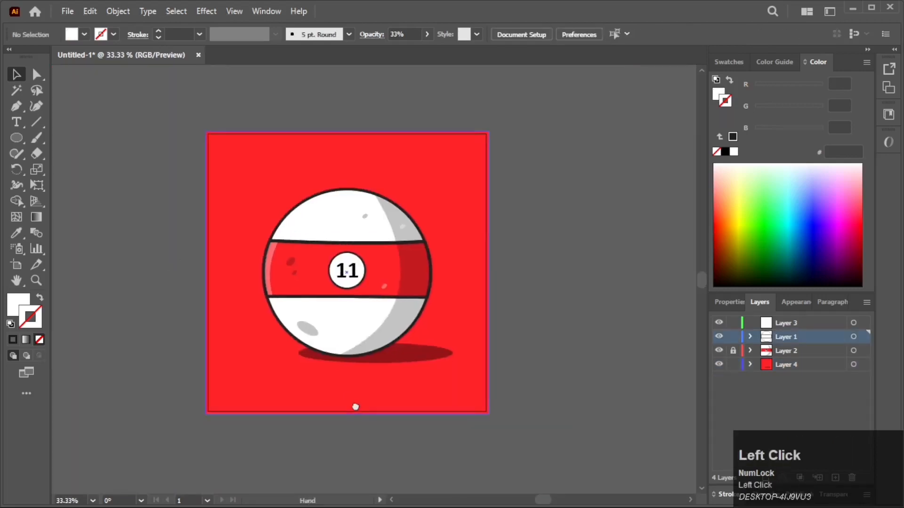
Step: Unlock Layer 2 and set the fill of the ball's upper and lower white segments to #E2E2E2
scroll(264, 258, up, 2)
click(274, 228)
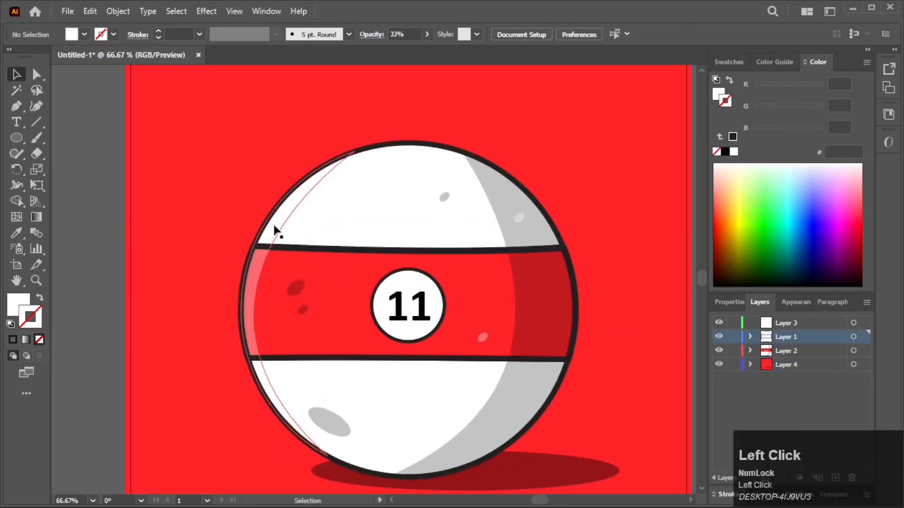
scroll(272, 230, down, 1)
shift+click(372, 361)
double_click(18, 305)
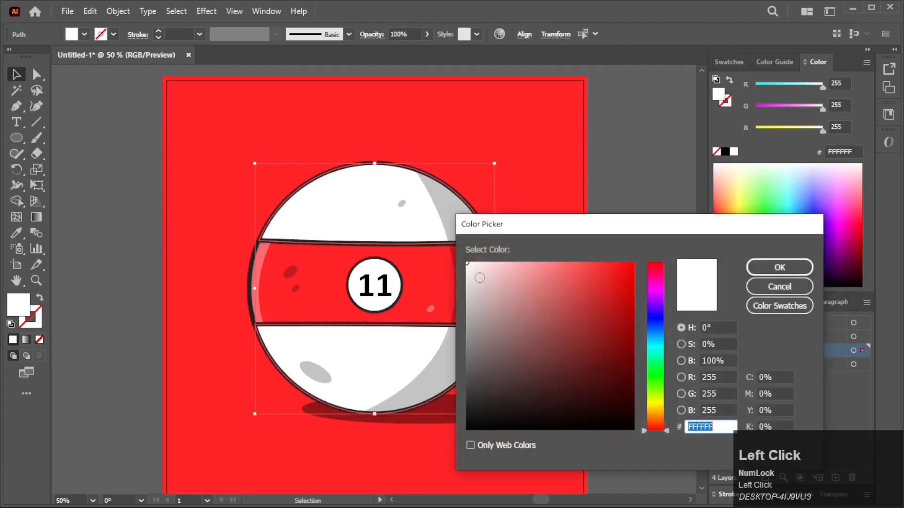
click(779, 287)
scroll(621, 333, down, 1)
scroll(510, 309, up, 1)
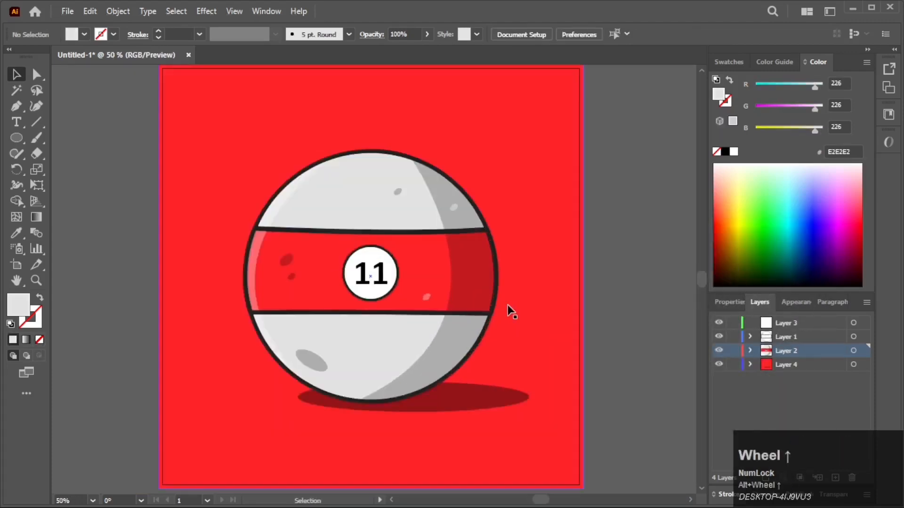
Step: Lighten the fill of the ball's upper and lower segments to #EAEAEA
click(22, 311)
double_click(22, 310)
click(780, 268)
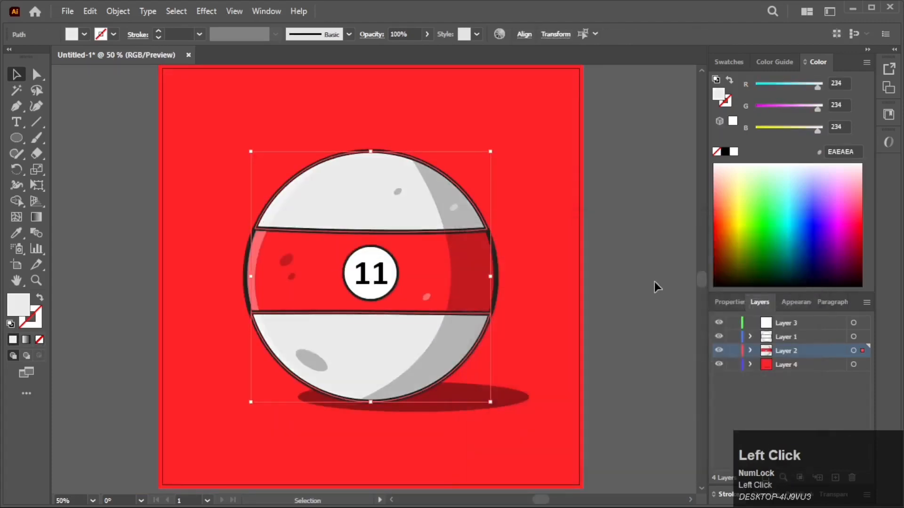
click(647, 296)
scroll(627, 331, down, 1)
drag(626, 331, 596, 316)
drag(639, 346, 644, 346)
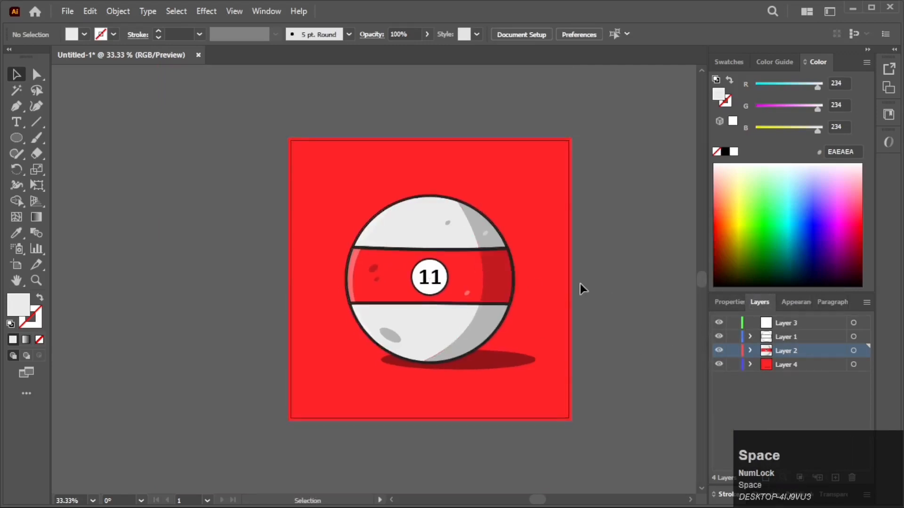
Step: Enlarge the white number circle and the 11 together at the centre of the red band
scroll(519, 284, up, 1)
click(411, 277)
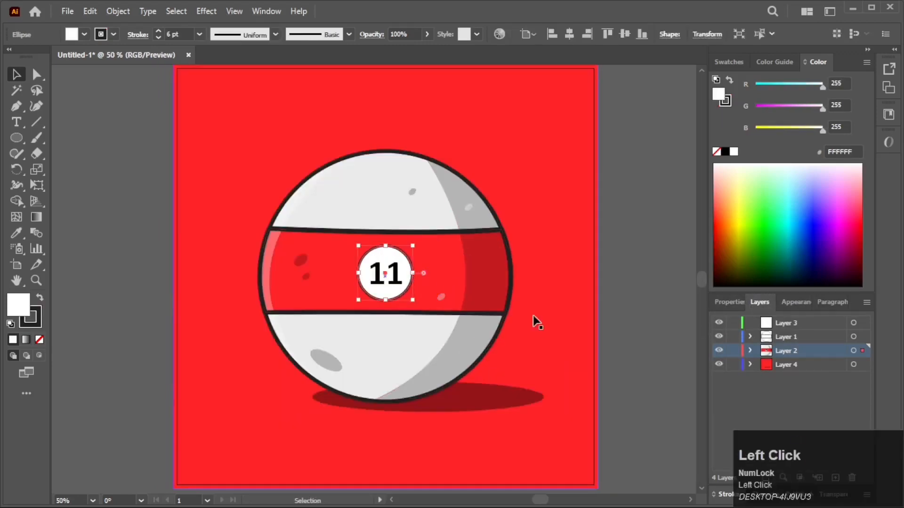
scroll(403, 292, up, 1)
shift+click(391, 286)
drag(416, 304, 429, 312)
click(673, 340)
scroll(673, 340, down, 2)
drag(659, 347, 590, 360)
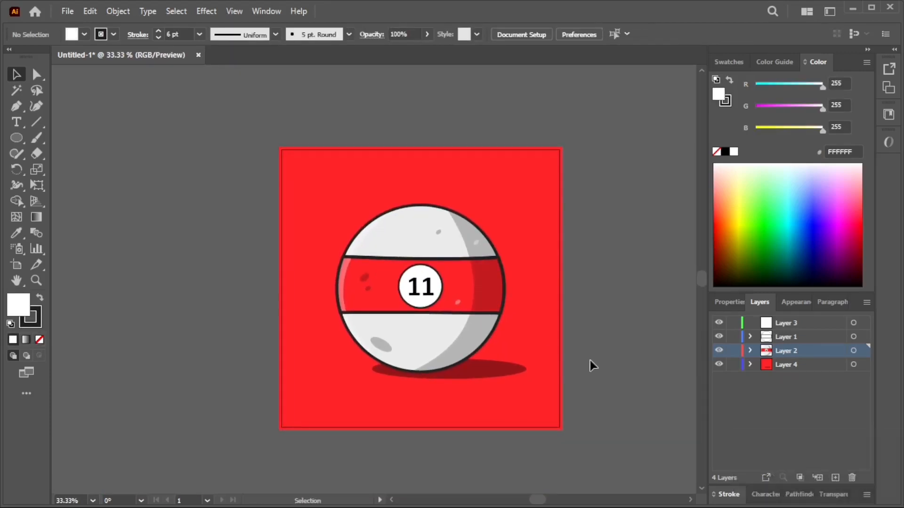